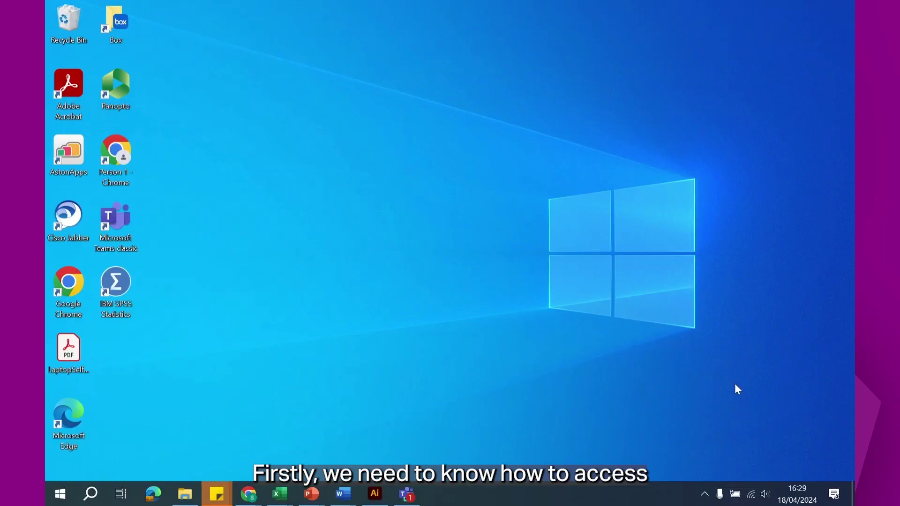
Step: Launch Software Center from the system tray and show the Creative Cloud Desktop 2023 details page
{"action": "left_click", "coordinate": [704, 496]}
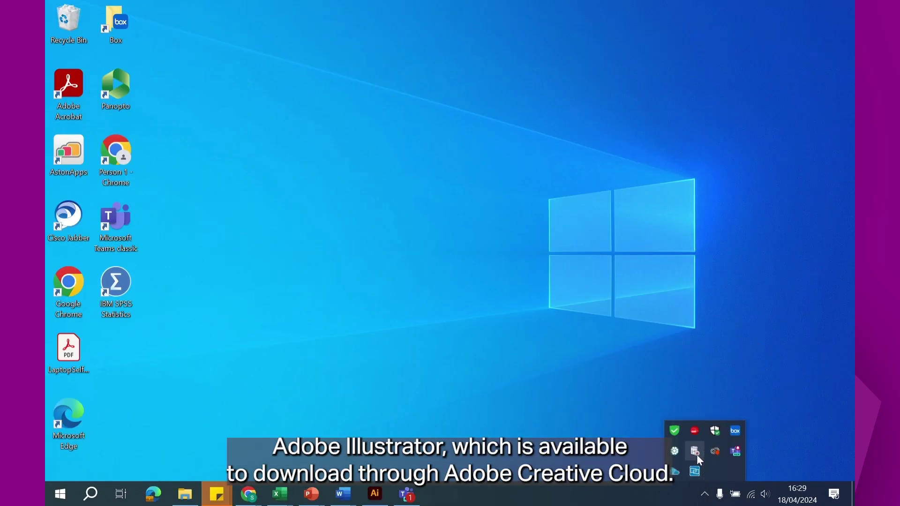
{"action": "right_click", "coordinate": [697, 454]}
{"action": "left_click", "coordinate": [713, 468]}
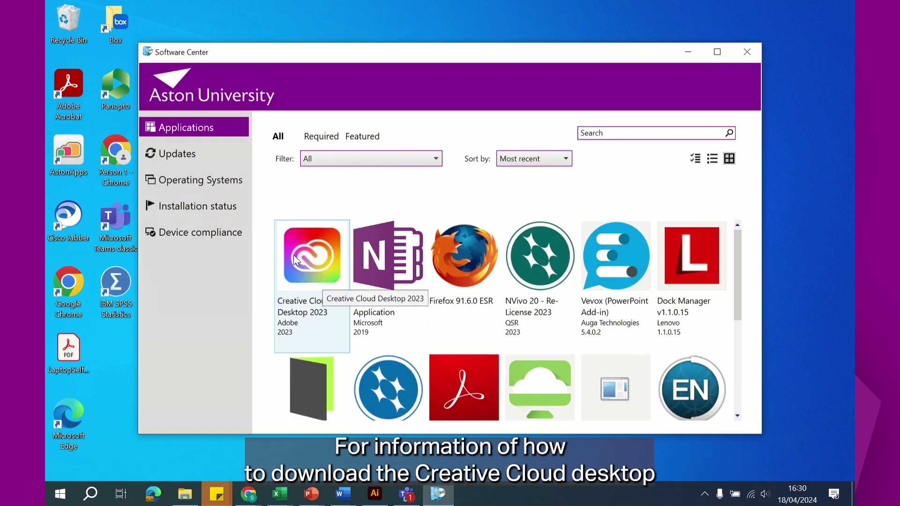
{"action": "left_click", "coordinate": [304, 284]}
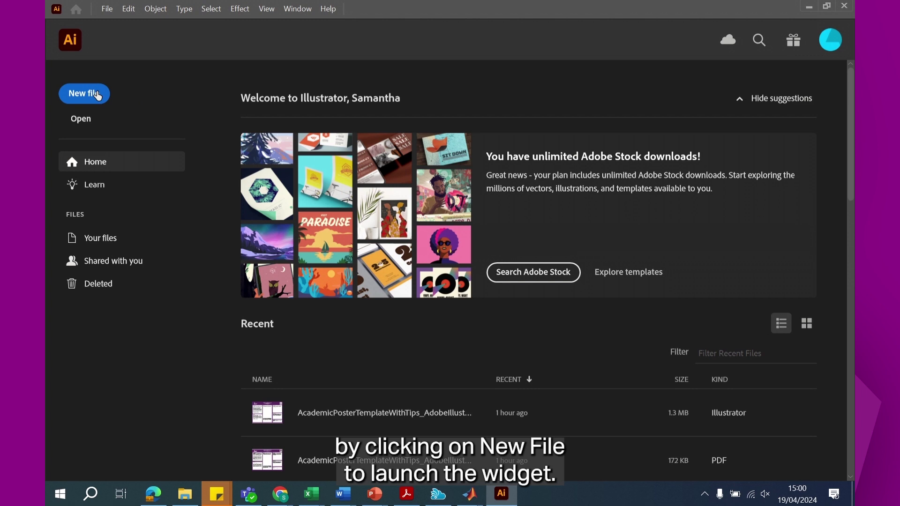
Step: Create a blank 1189 × 841 mm landscape document for the A0 poster
{"action": "left_click", "coordinate": [98, 96]}
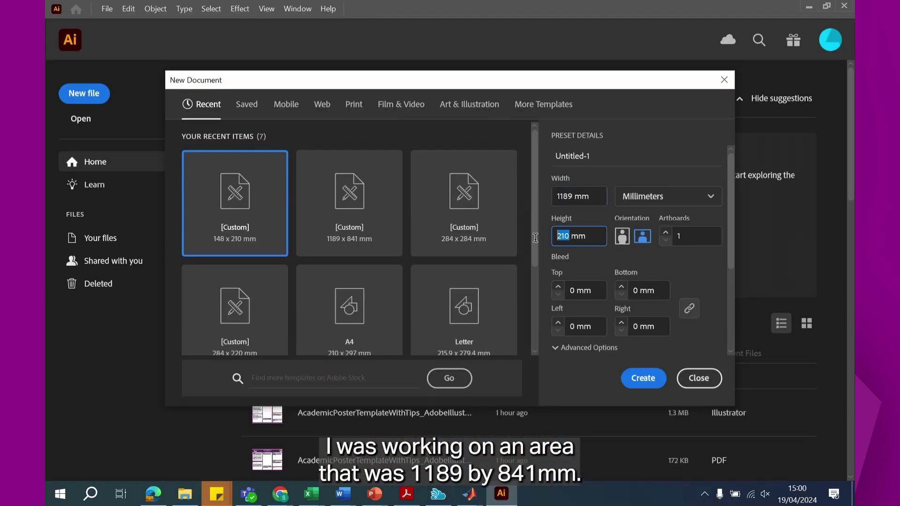
{"action": "left_click", "coordinate": [638, 378]}
{"action": "left_click", "coordinate": [128, 9]}
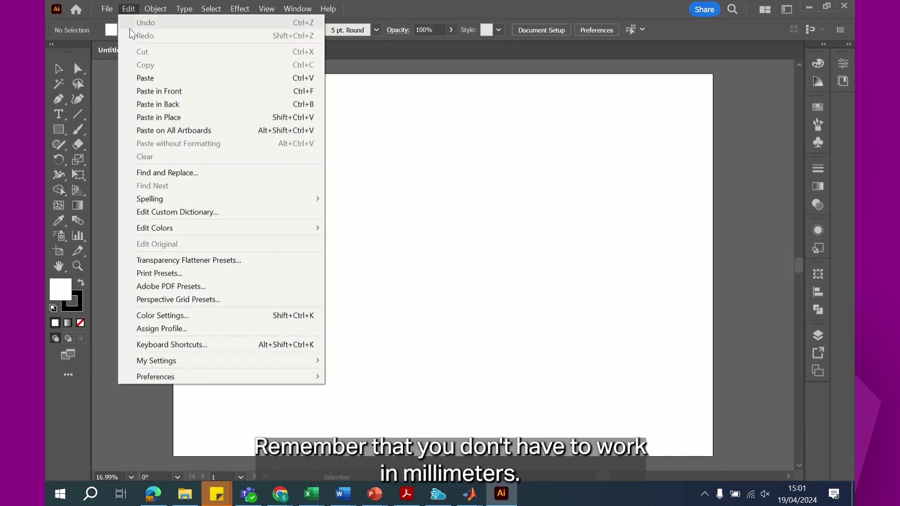
{"action": "mouse_move", "coordinate": [314, 382]}
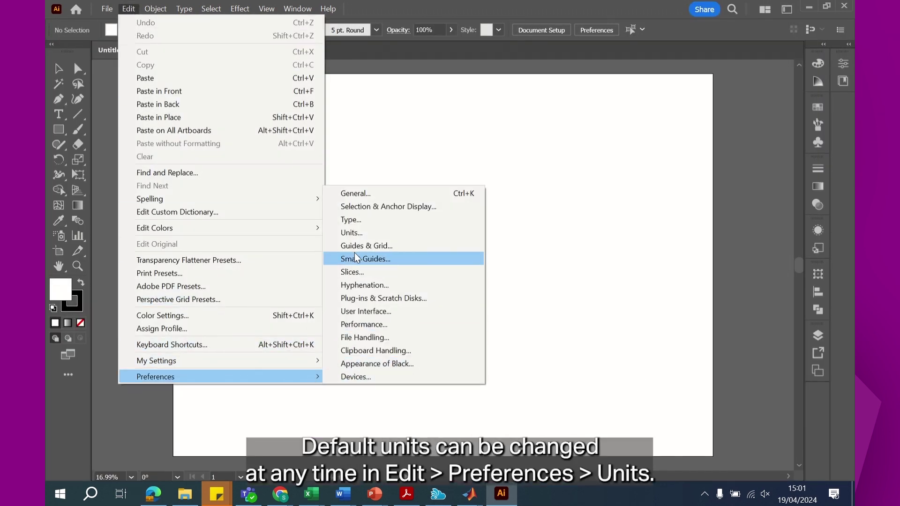
{"action": "left_click", "coordinate": [352, 233]}
{"action": "left_click", "coordinate": [450, 68]}
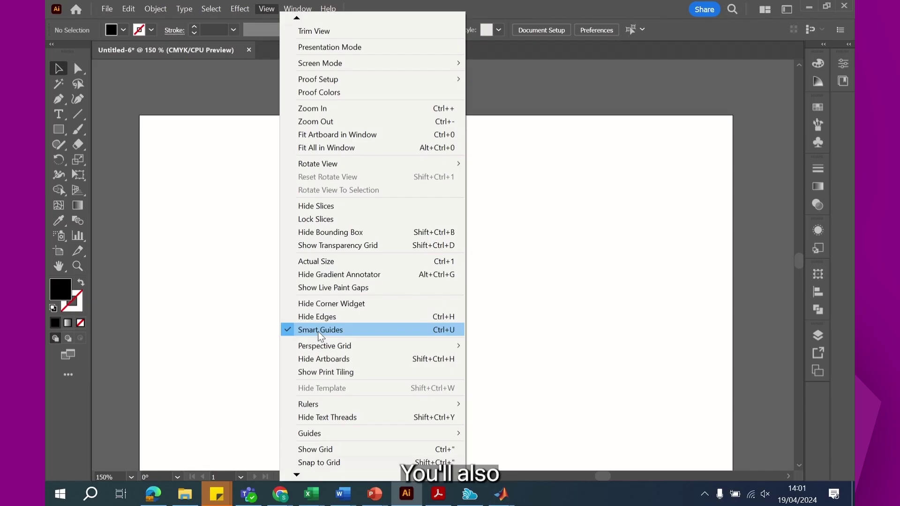
{"action": "mouse_move", "coordinate": [302, 10]}
{"action": "mouse_move", "coordinate": [354, 136]}
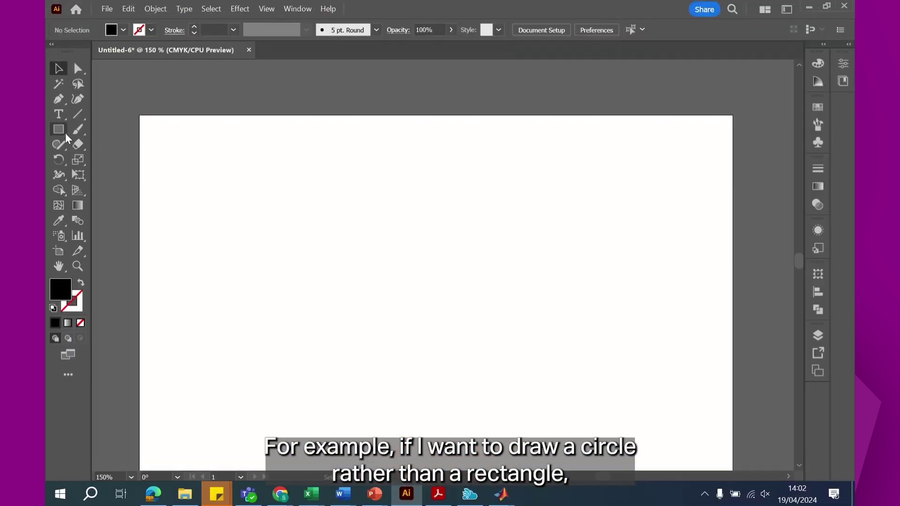
Step: Draw a black square near the top-left and a circle to its right with the Ellipse Tool
{"action": "left_click_drag", "start_coordinate": [165, 136], "coordinate": [227, 198]}
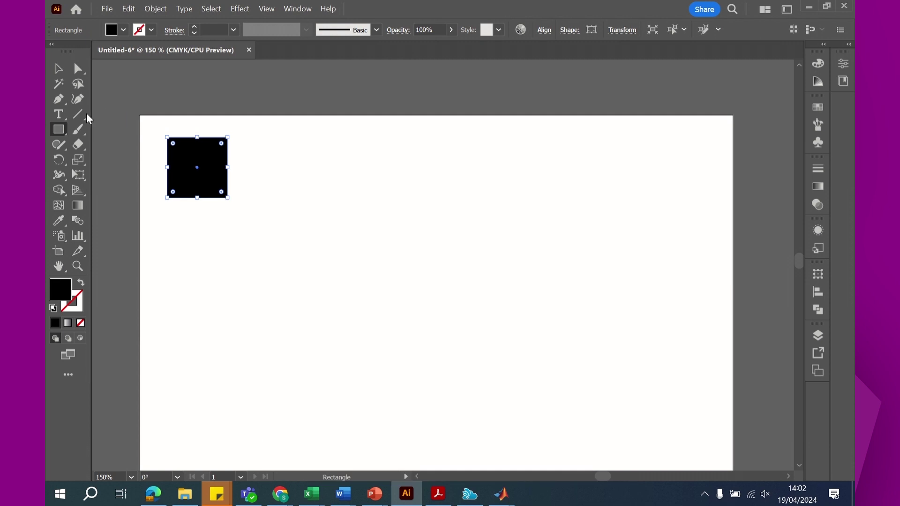
{"action": "right_click", "coordinate": [59, 131]}
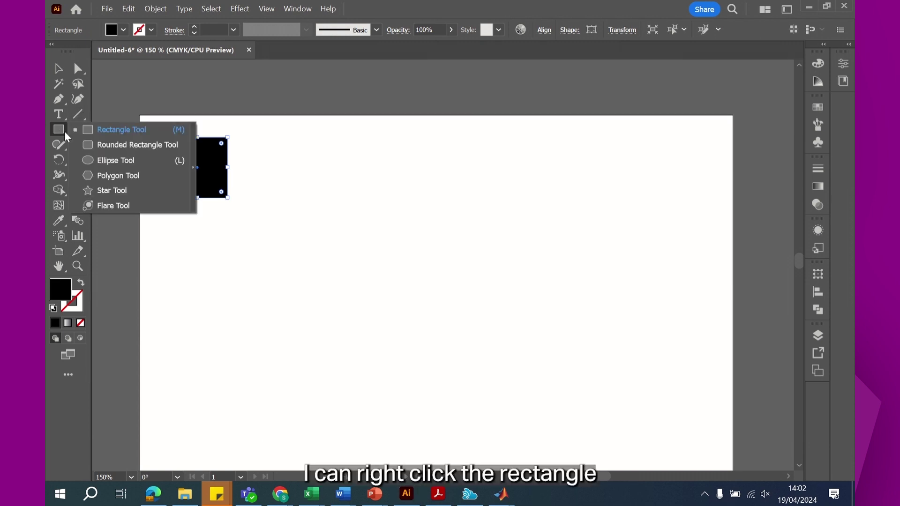
{"action": "left_click", "coordinate": [105, 162]}
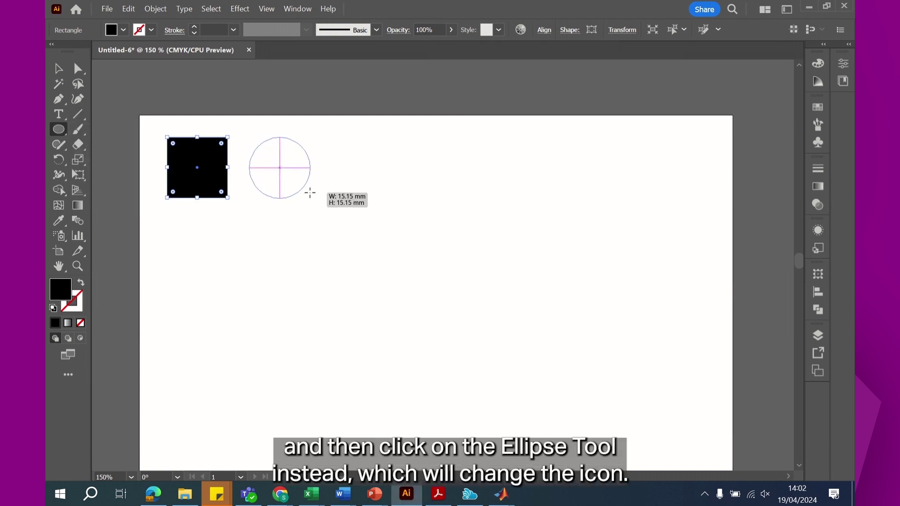
{"action": "left_click_drag", "start_coordinate": [310, 193], "coordinate": [310, 193]}
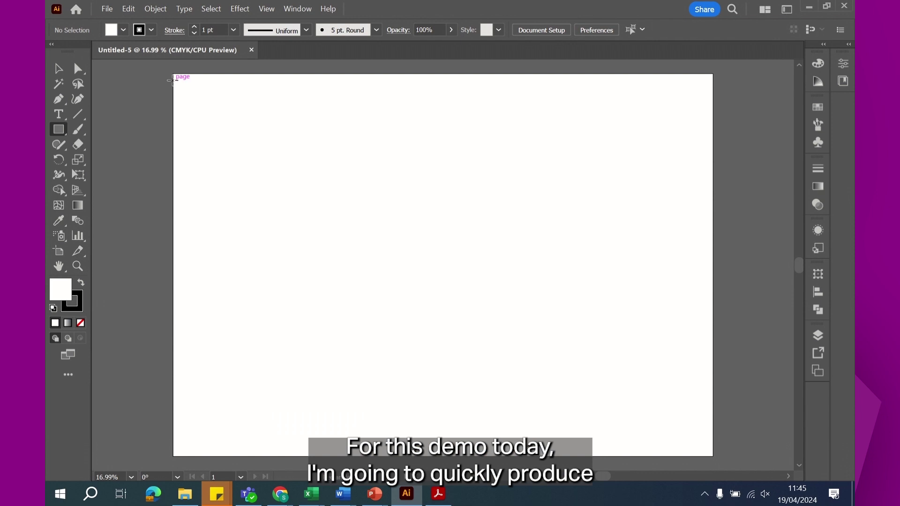
Step: Cover the artboard with a rectangle filled purple at C45 M100
{"action": "left_click_drag", "start_coordinate": [450, 265], "coordinate": [713, 456]}
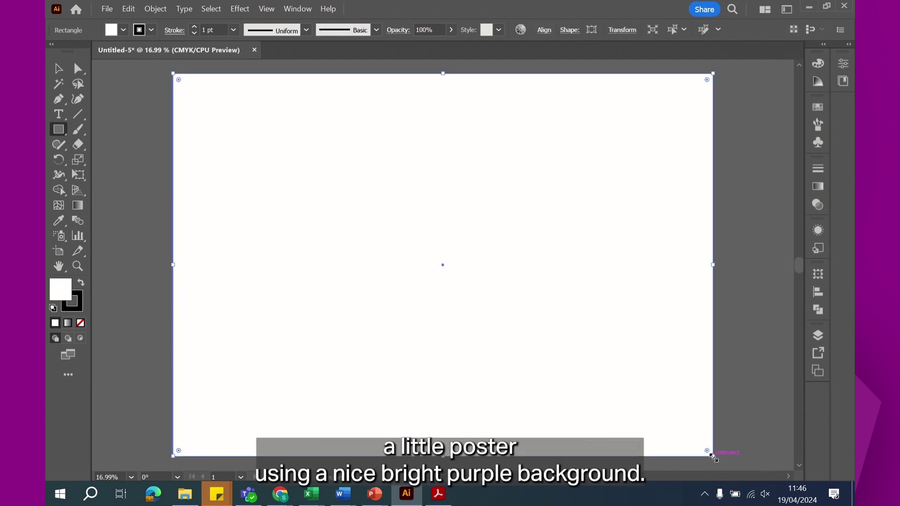
{"action": "left_click", "coordinate": [151, 30]}
{"action": "left_click", "coordinate": [123, 30], "text": "shift"}
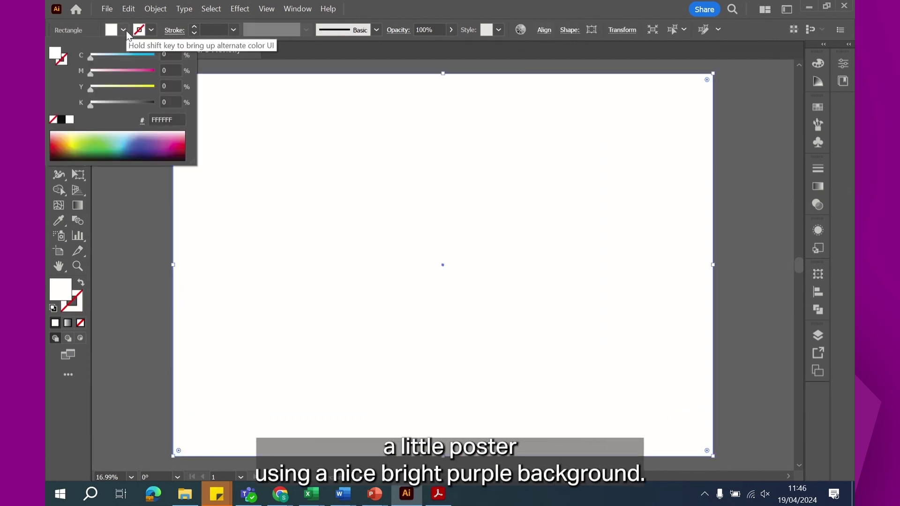
{"action": "type", "text": "45"}
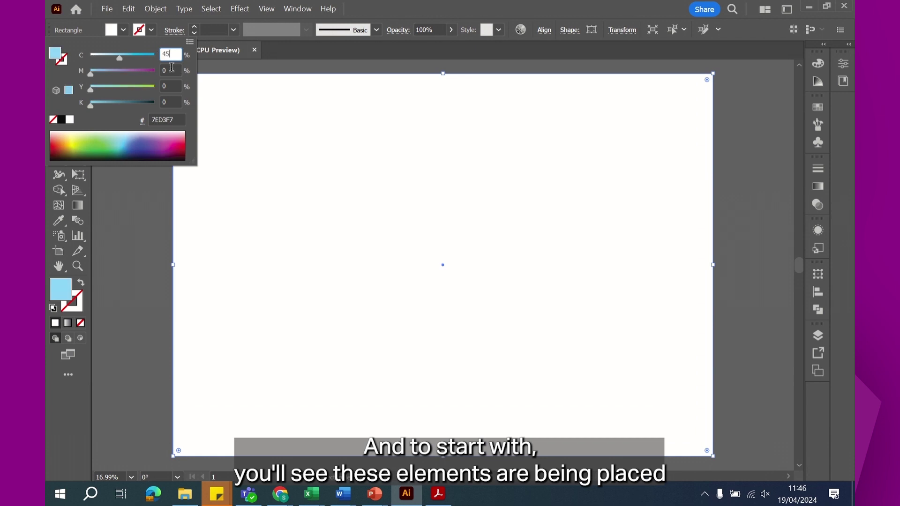
{"action": "key", "text": "Tab"}
{"action": "type", "text": "100"}
{"action": "key", "text": "Tab"}
{"action": "key", "text": "Return"}
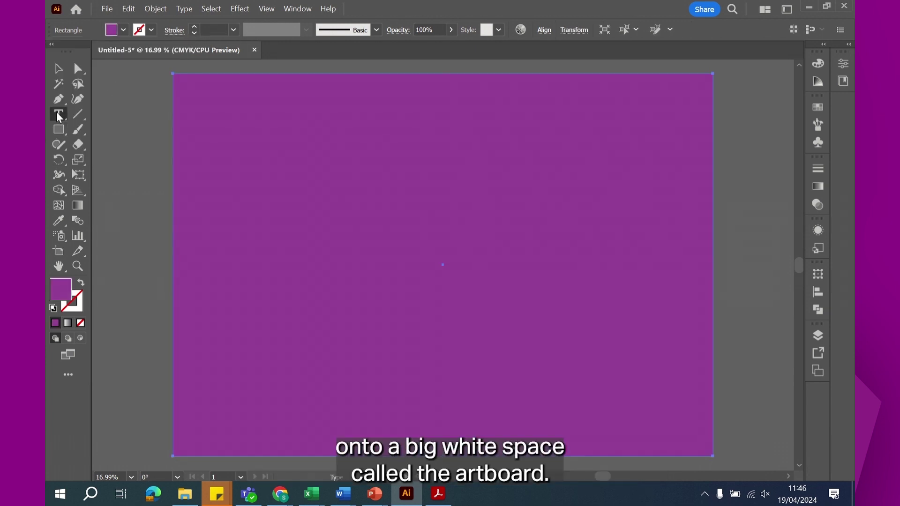
Step: Add the white Arial Bold 72 pt title 'This will be my poster title' at top centre
{"action": "left_click", "coordinate": [429, 96]}
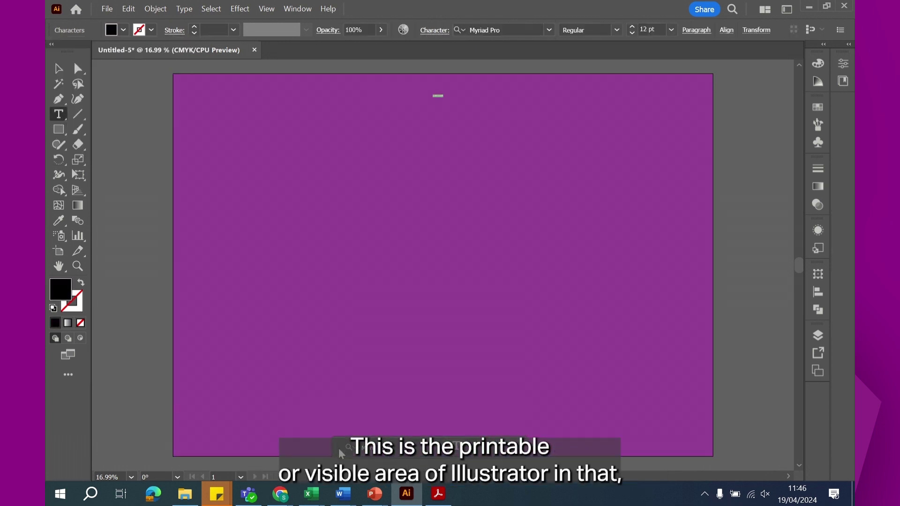
{"action": "left_click", "coordinate": [549, 30]}
{"action": "left_click", "coordinate": [605, 91]}
{"action": "left_click", "coordinate": [617, 30]}
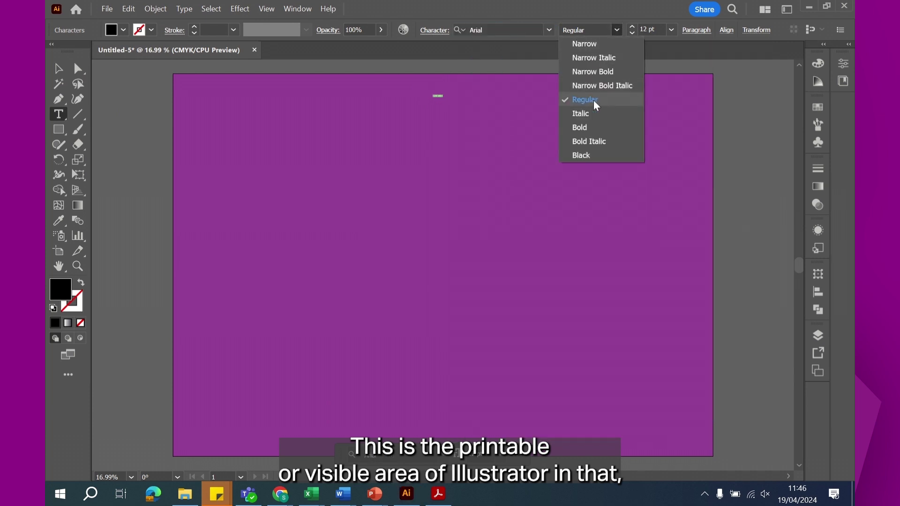
{"action": "left_click", "coordinate": [584, 126]}
{"action": "left_click", "coordinate": [672, 30]}
{"action": "left_click", "coordinate": [689, 257]}
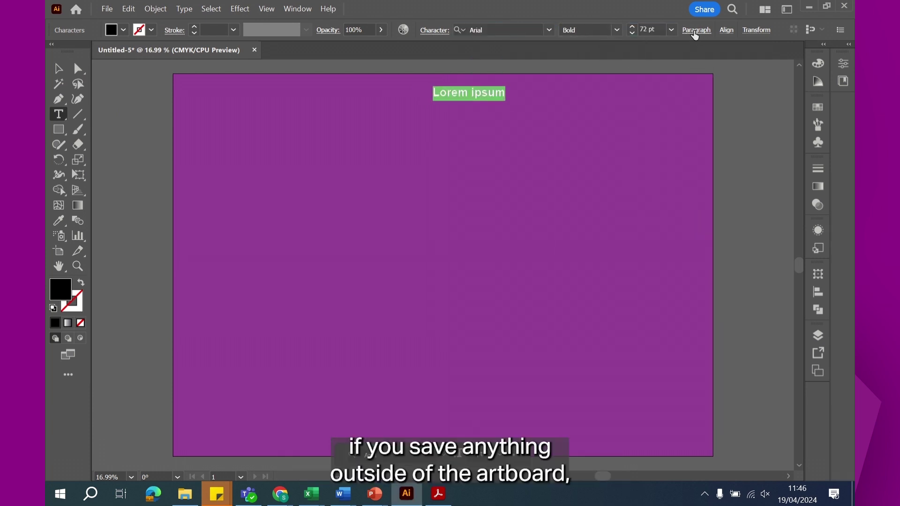
{"action": "left_click", "coordinate": [697, 30]}
{"action": "left_click", "coordinate": [123, 30]}
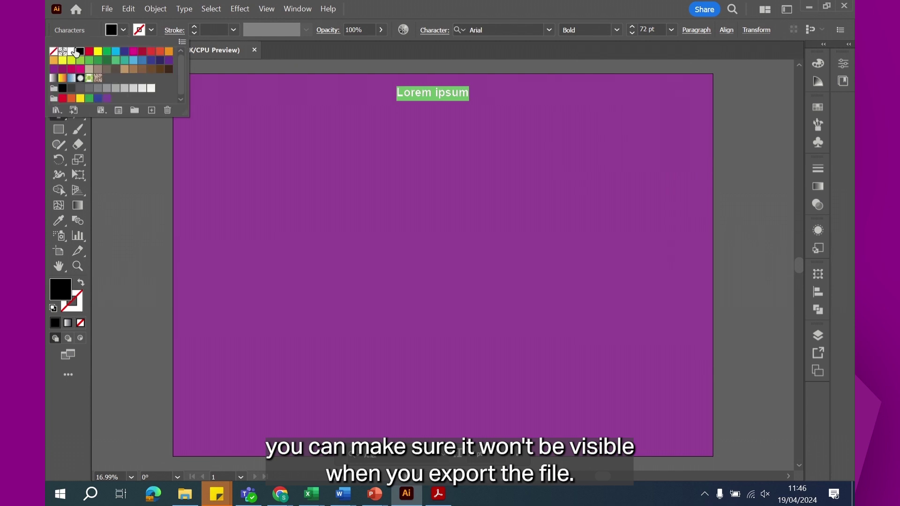
{"action": "type", "text": "This will be my poster title"}
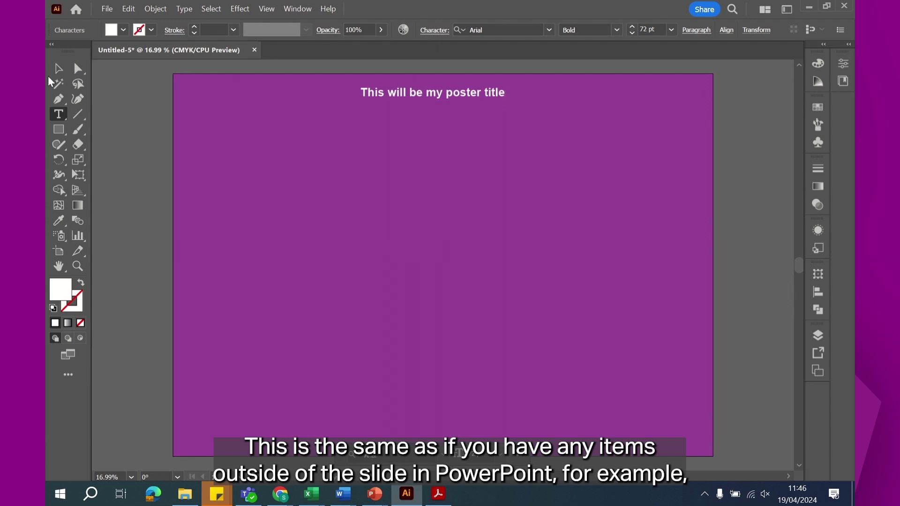
Step: Duplicate the title below, retype it 'This will be my author names', and set it Regular 48 pt
{"action": "left_click", "coordinate": [58, 69]}
{"action": "left_click_drag", "start_coordinate": [432, 99], "coordinate": [448, 129]}
{"action": "triple_click", "coordinate": [465, 114]}
{"action": "type", "text": "This will be "}
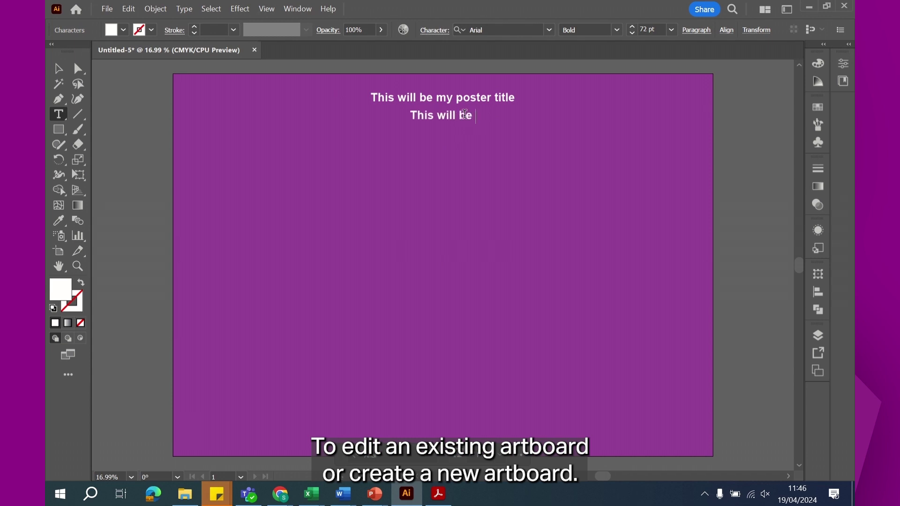
{"action": "type", "text": "my author"}
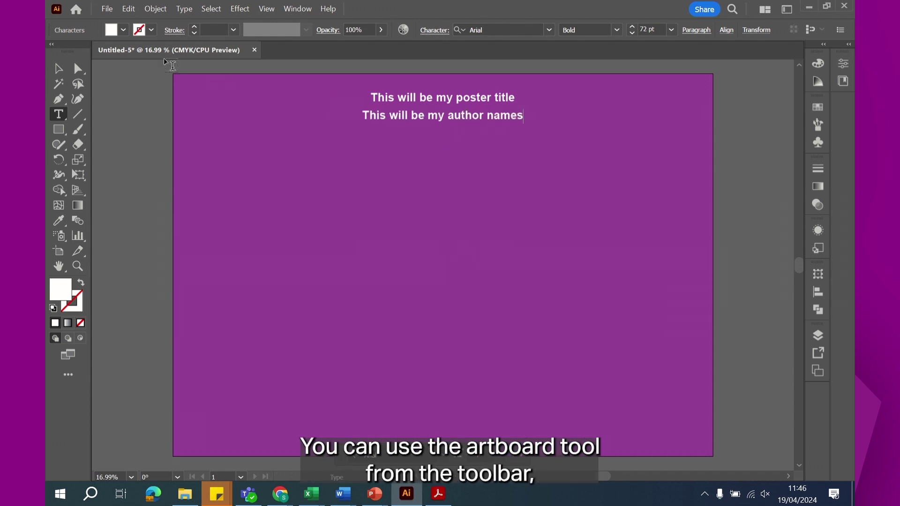
{"action": "type", "text": " names"}
{"action": "key", "text": "Escape"}
{"action": "left_click", "coordinate": [429, 30]}
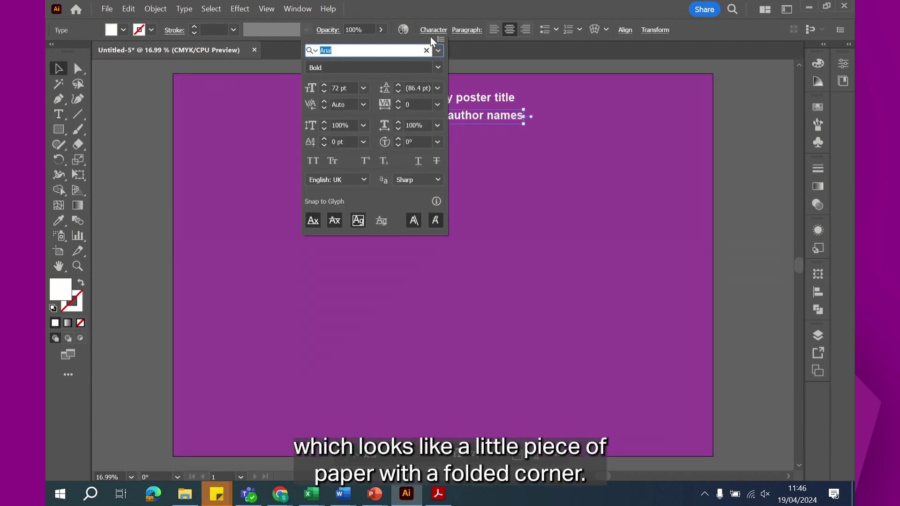
{"action": "left_click", "coordinate": [432, 70]}
{"action": "left_click", "coordinate": [394, 136]}
{"action": "left_click", "coordinate": [342, 87]}
{"action": "type", "text": "48"}
{"action": "key", "text": "Return"}
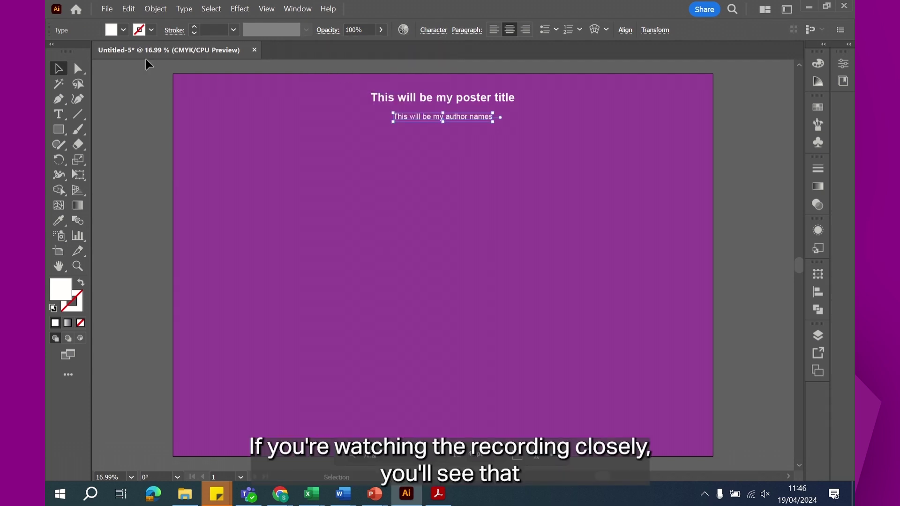
Step: Draw a white panel below the title and set its width to 370 mm
{"action": "left_click", "coordinate": [134, 115]}
{"action": "key", "text": "m"}
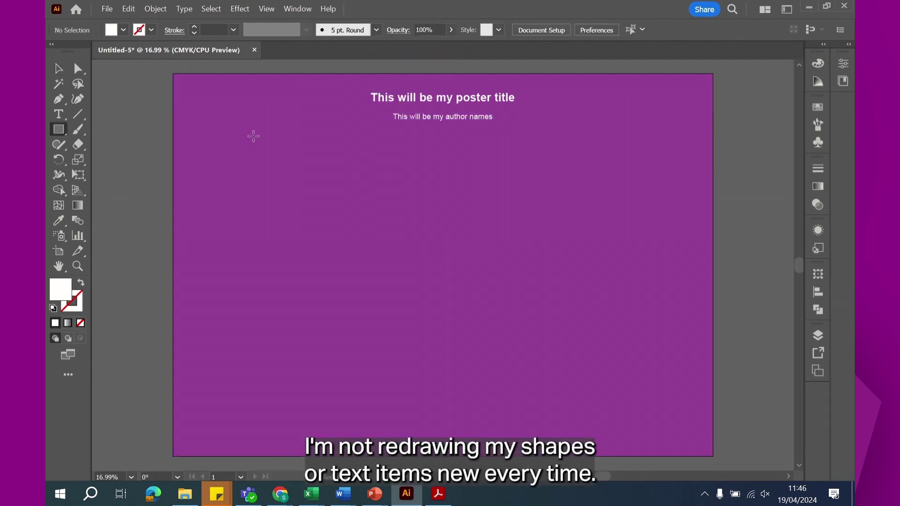
{"action": "left_click_drag", "start_coordinate": [197, 140], "coordinate": [357, 284]}
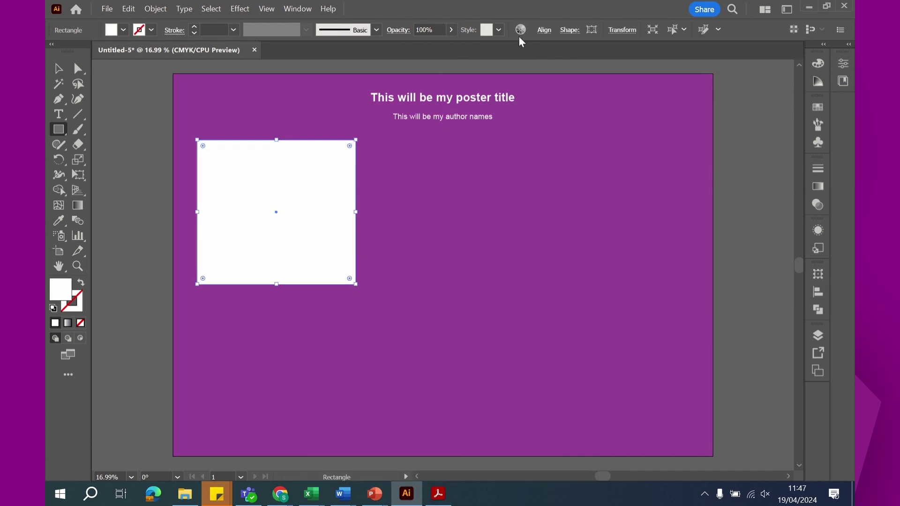
{"action": "left_click", "coordinate": [586, 31]}
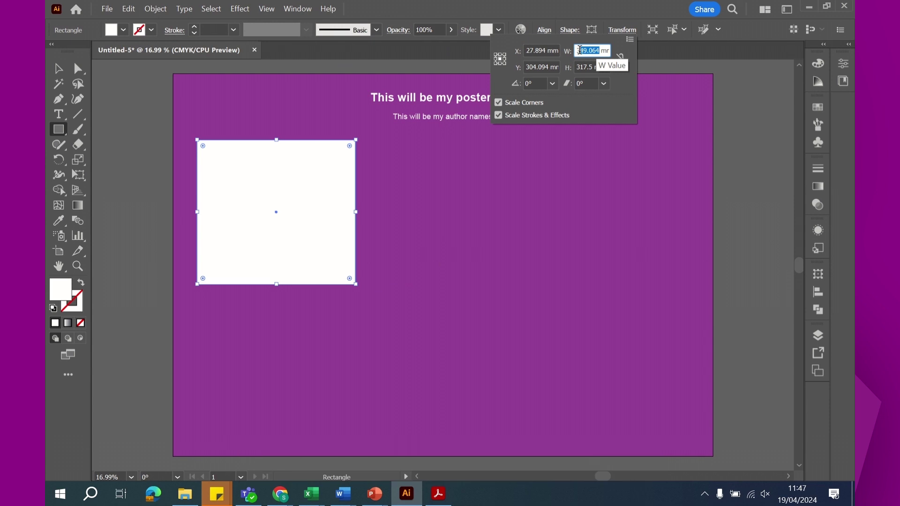
{"action": "left_click", "coordinate": [592, 30]}
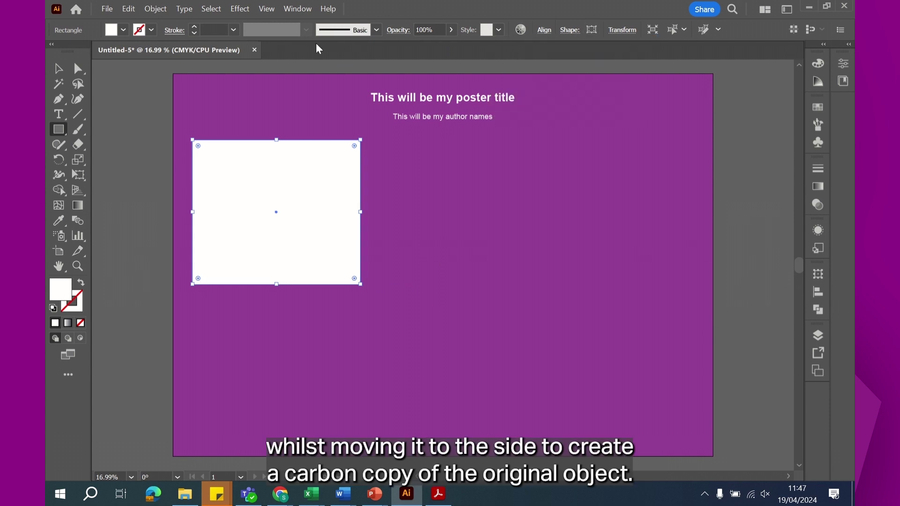
Step: Copy the panel into three columns, distribute them evenly, and stretch them toward the poster bottom
{"action": "left_click_drag", "start_coordinate": [288, 181], "coordinate": [465, 186]}
{"action": "left_click_drag", "start_coordinate": [466, 194], "coordinate": [636, 193]}
{"action": "key", "text": "ctrl+a"}
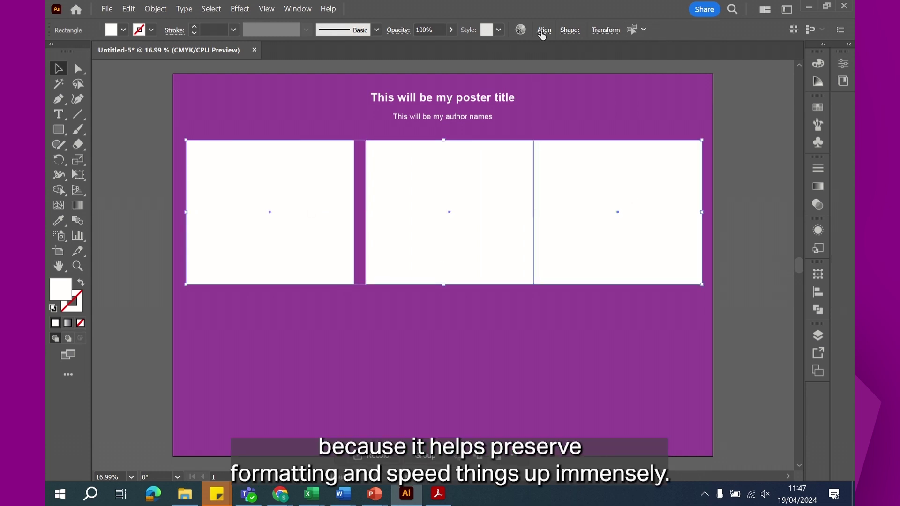
{"action": "left_click", "coordinate": [544, 29]}
{"action": "left_click", "coordinate": [517, 103]}
{"action": "left_click_drag", "start_coordinate": [444, 284], "coordinate": [447, 449]}
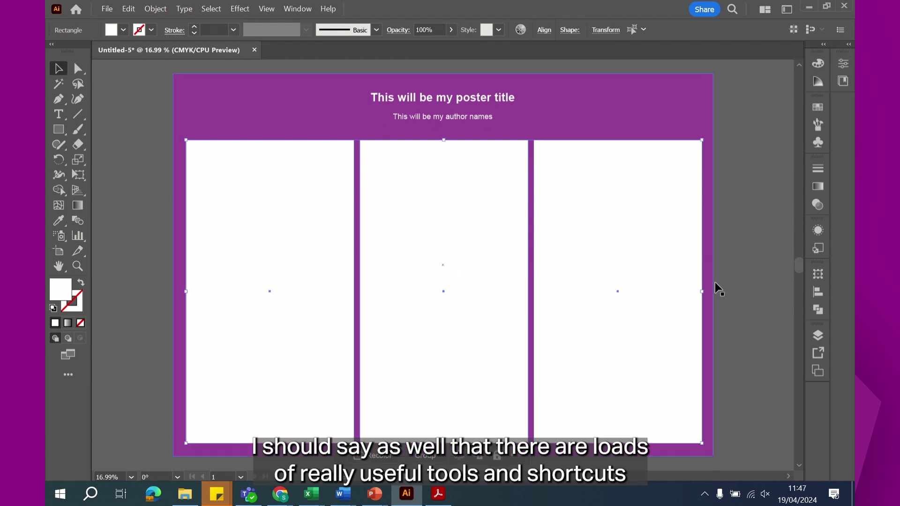
Step: Shorten the right panel and add a short copy beneath it, then start a heading in the left panel
{"action": "left_click", "coordinate": [617, 291]}
{"action": "left_click_drag", "start_coordinate": [618, 443], "coordinate": [618, 385]}
{"action": "left_click_drag", "start_coordinate": [595, 297], "coordinate": [597, 355]}
{"action": "left_click_drag", "start_coordinate": [618, 198], "coordinate": [620, 394]}
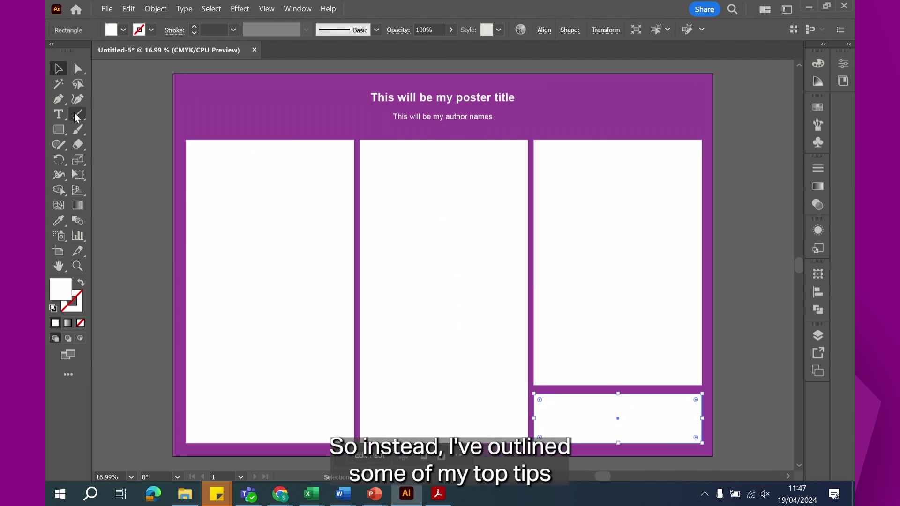
{"action": "left_click", "coordinate": [196, 149]}
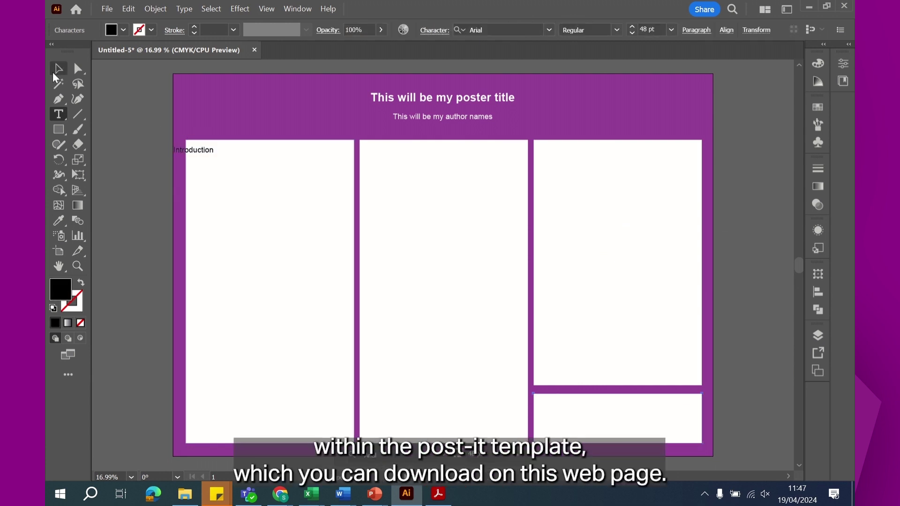
Step: Make the Introduction heading Bold
{"action": "left_click", "coordinate": [55, 71]}
{"action": "left_click", "coordinate": [434, 30]}
{"action": "left_click", "coordinate": [413, 64]}
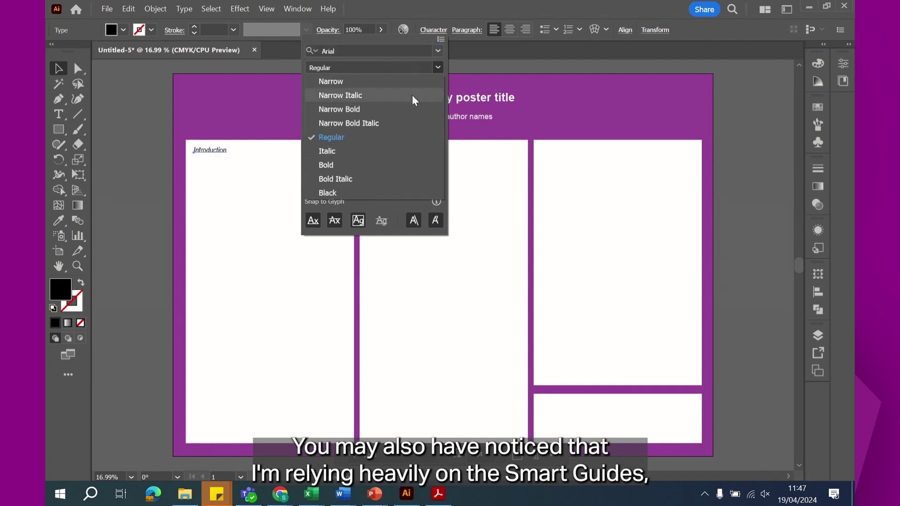
{"action": "left_click", "coordinate": [331, 160]}
{"action": "left_click", "coordinate": [225, 156]}
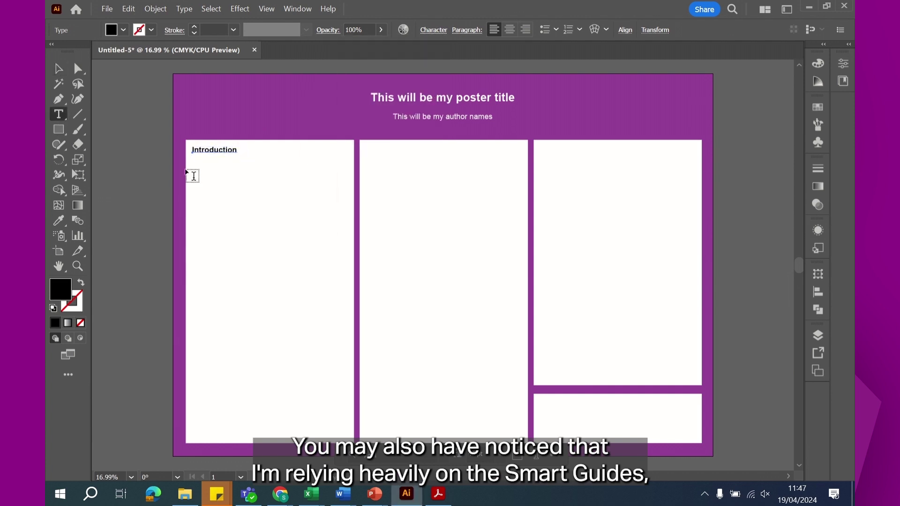
Step: Add an area text frame of placeholder body text in the left panel at 36 pt
{"action": "left_click_drag", "start_coordinate": [193, 155], "coordinate": [350, 436]}
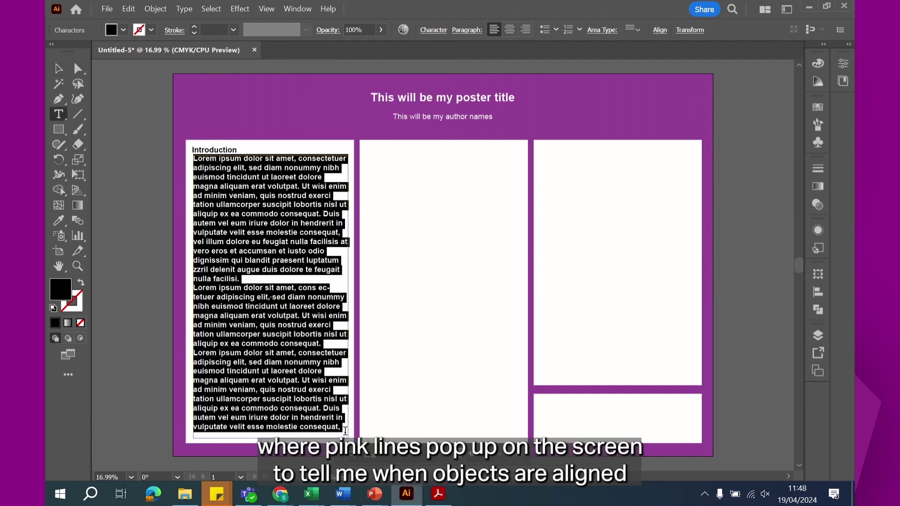
{"action": "left_click", "coordinate": [433, 30]}
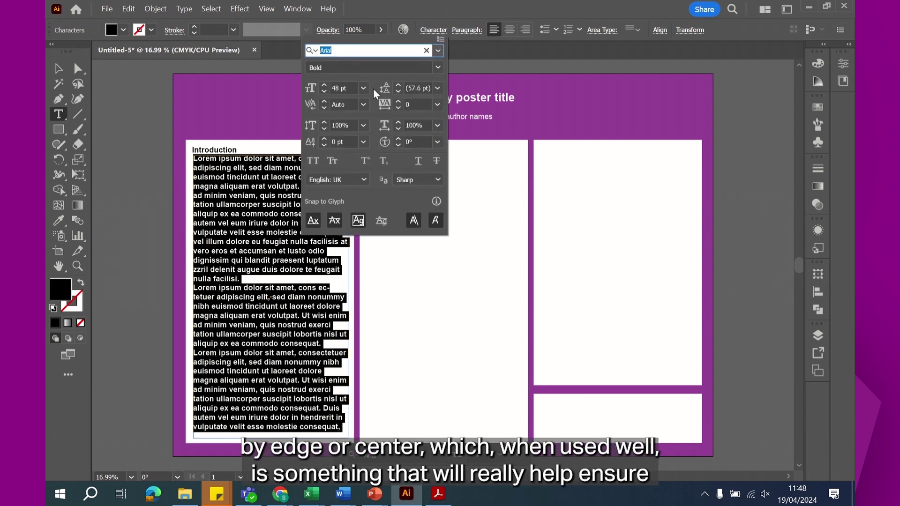
{"action": "left_click", "coordinate": [363, 88]}
{"action": "left_click", "coordinate": [382, 273]}
{"action": "left_click", "coordinate": [438, 67]}
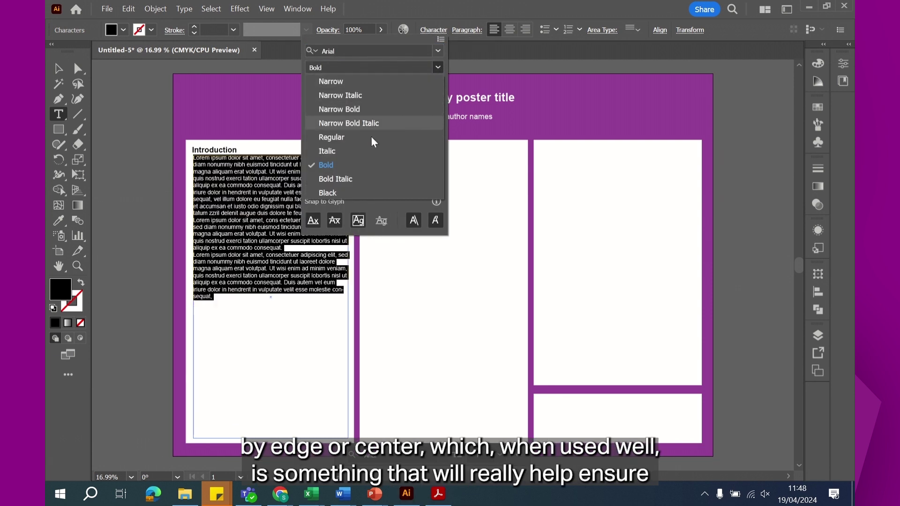
Step: Set the body text to Regular, then paste the university logo and move it to the top-left
{"action": "left_click", "coordinate": [360, 137]}
{"action": "key", "text": "Escape"}
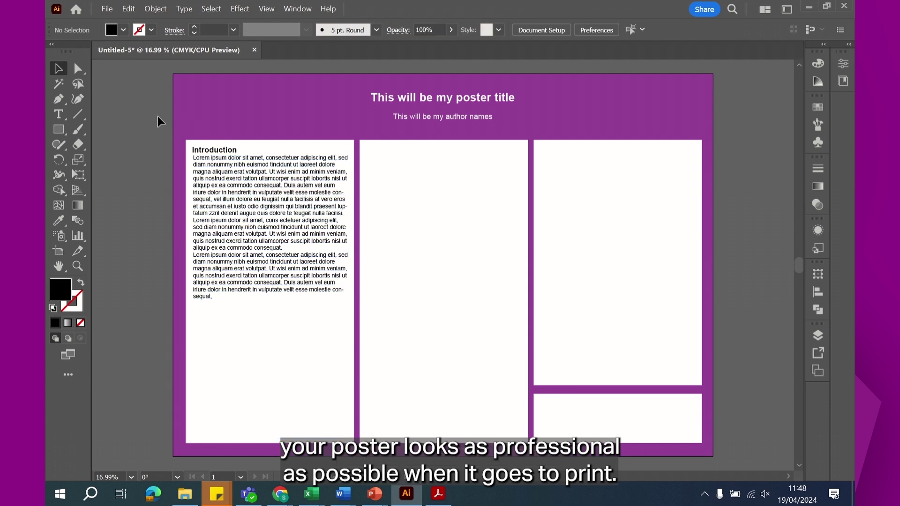
{"action": "key", "text": "ctrl+v"}
{"action": "left_click_drag", "start_coordinate": [414, 260], "coordinate": [204, 109]}
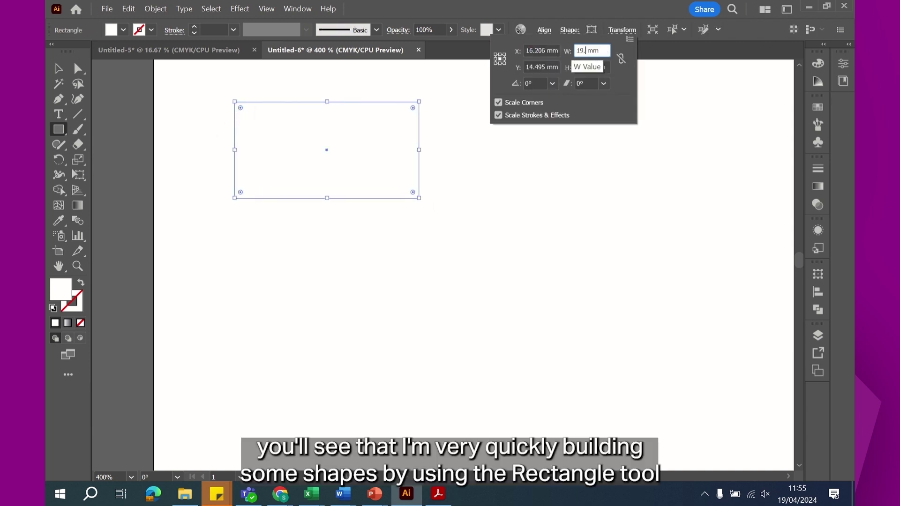
Step: Make the rectangle 19.2 × 10.8 mm with a 50% grey fill and dark grey outline
{"action": "left_click", "coordinate": [583, 69]}
{"action": "type", "text": "10.8"}
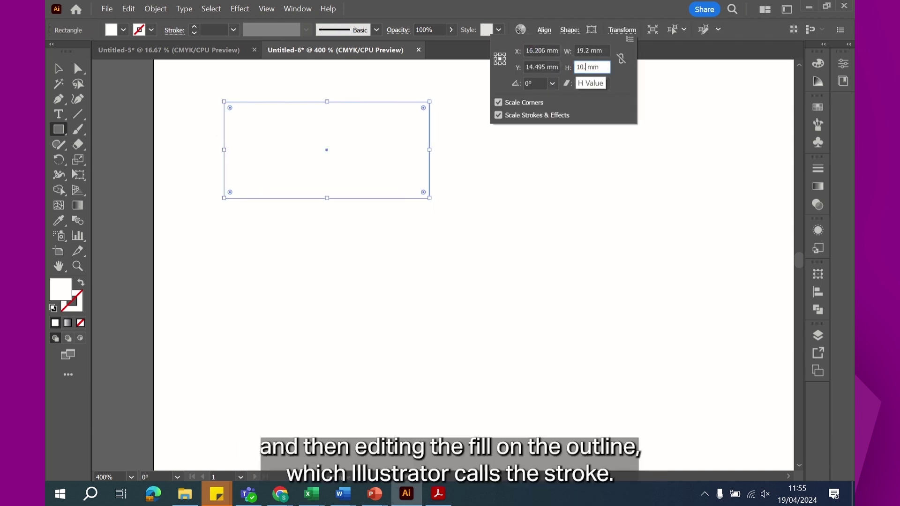
{"action": "key", "text": "Return"}
{"action": "left_click", "coordinate": [123, 30]}
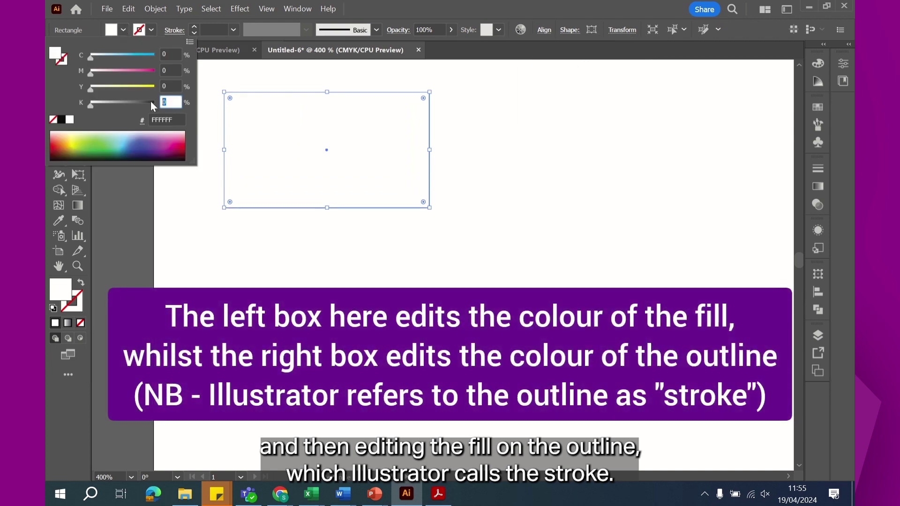
{"action": "type", "text": "50"}
{"action": "key", "text": "Return"}
{"action": "left_click", "coordinate": [150, 29]}
{"action": "left_click", "coordinate": [80, 90]}
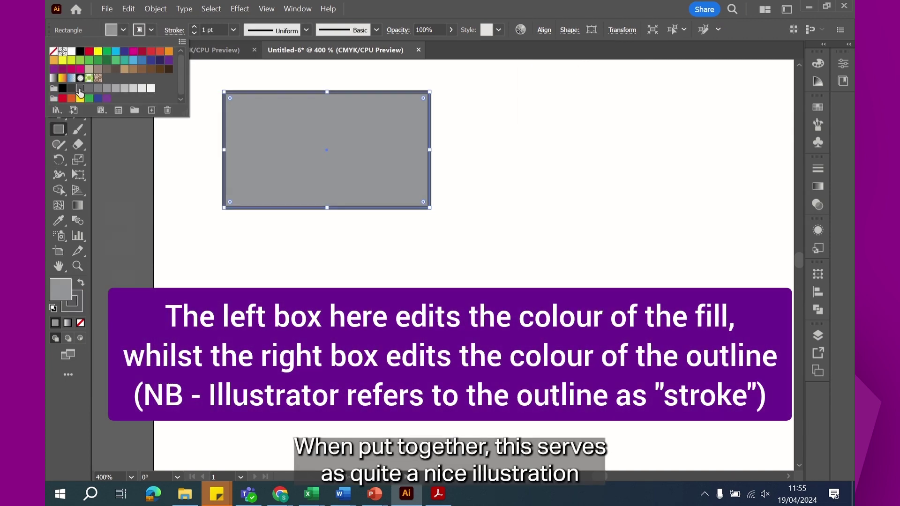
{"action": "left_click", "coordinate": [174, 31]}
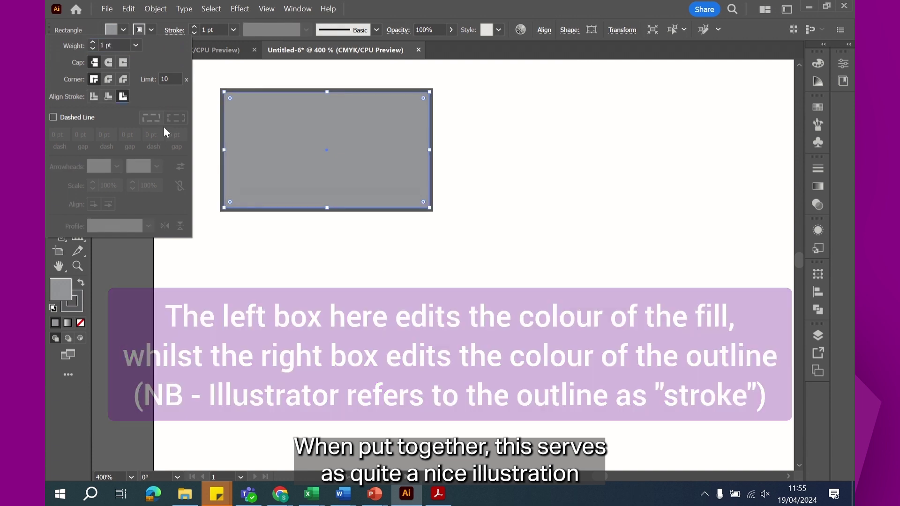
Step: Draw a yellow fixation cross on the screen and copy the screen group diagonally down-right
{"action": "key", "text": "backslash"}
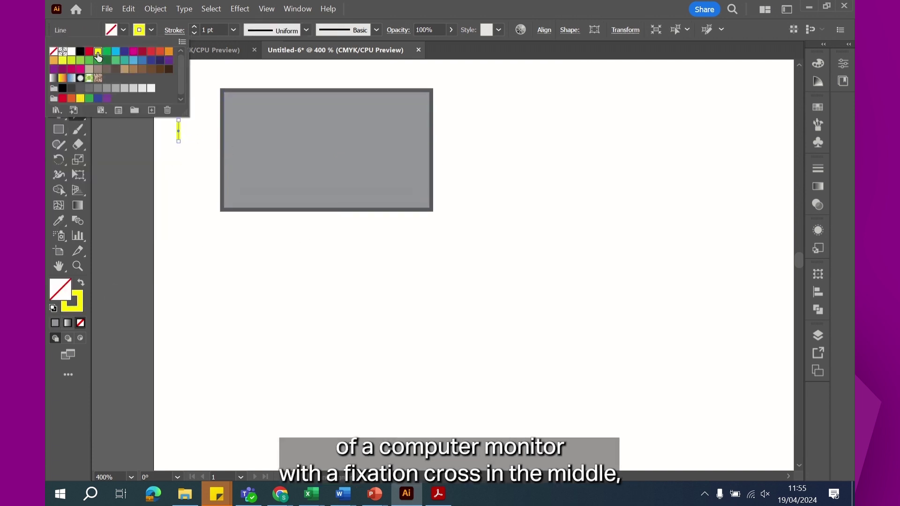
{"action": "mouse_move", "coordinate": [182, 135]}
{"action": "left_mouse_down"}
{"action": "mouse_move", "coordinate": [327, 154]}
{"action": "mouse_move", "coordinate": [344, 146]}
{"action": "left_mouse_up"}
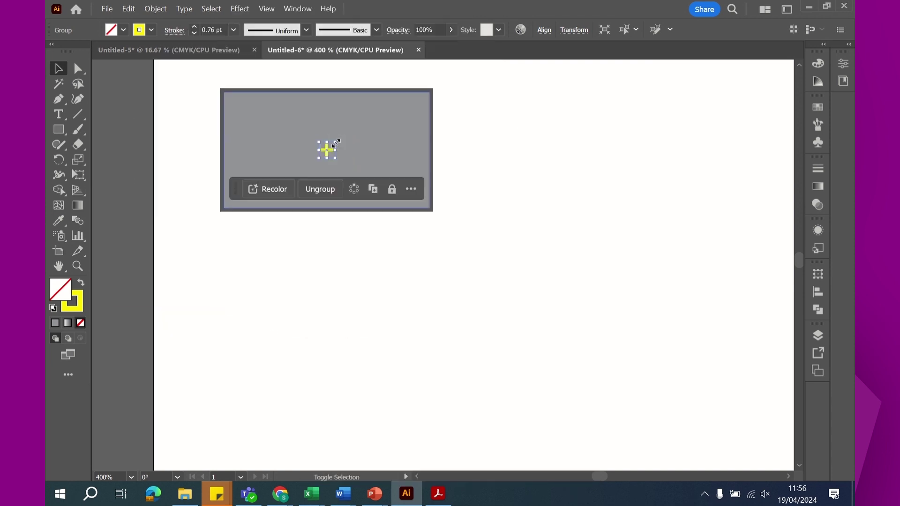
{"action": "left_click_drag", "start_coordinate": [297, 156], "coordinate": [384, 243]}
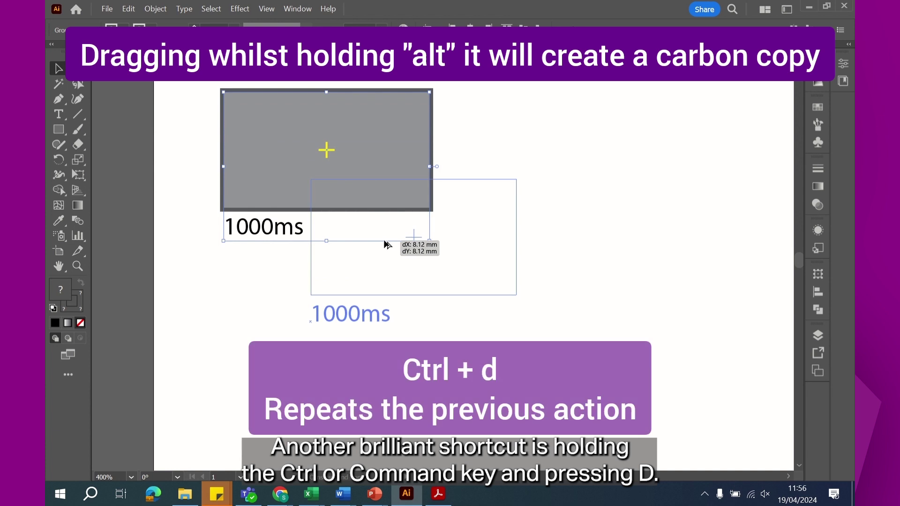
{"action": "key", "text": "ctrl+d"}
{"action": "key", "text": "ctrl+d"}
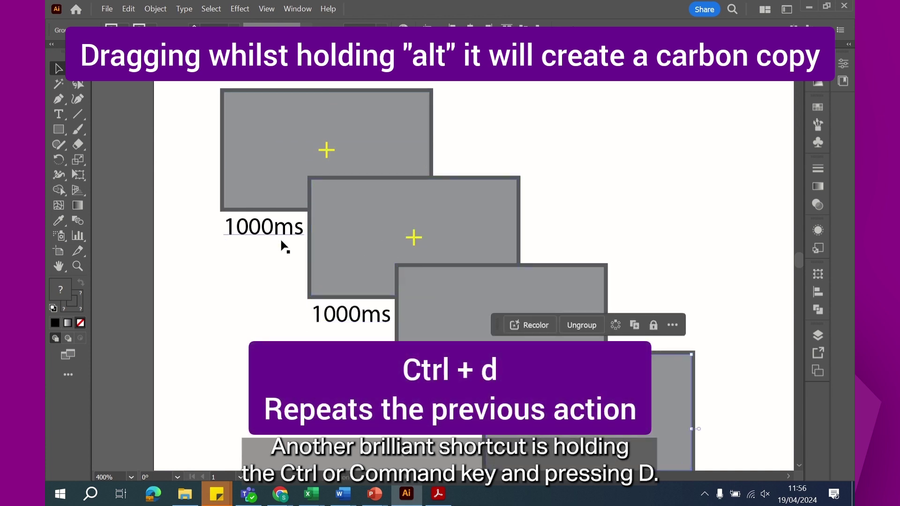
Step: Relabel alternating screens from 1000ms to 200ms
{"action": "key", "text": "t"}
{"action": "left_click_drag", "start_coordinate": [312, 314], "coordinate": [349, 310]}
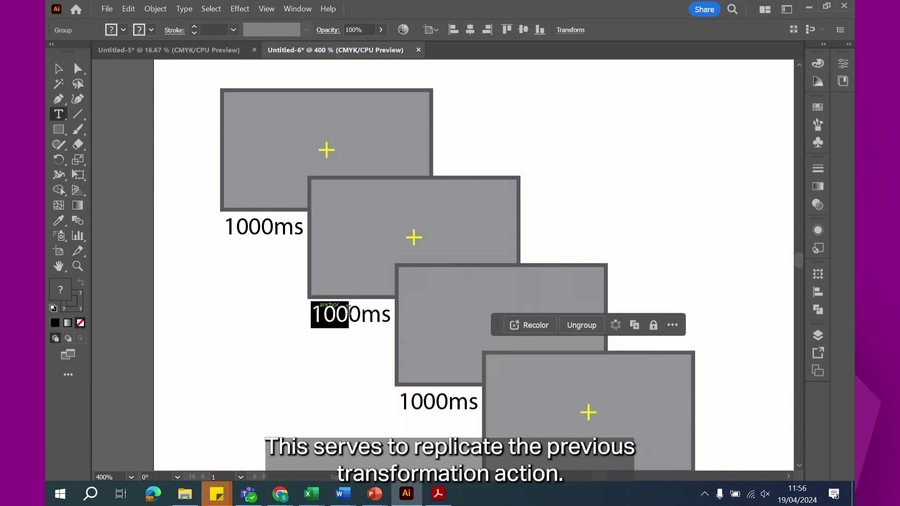
{"action": "type", "text": "2"}
{"action": "left_click_drag", "start_coordinate": [410, 396], "coordinate": [423, 398]}
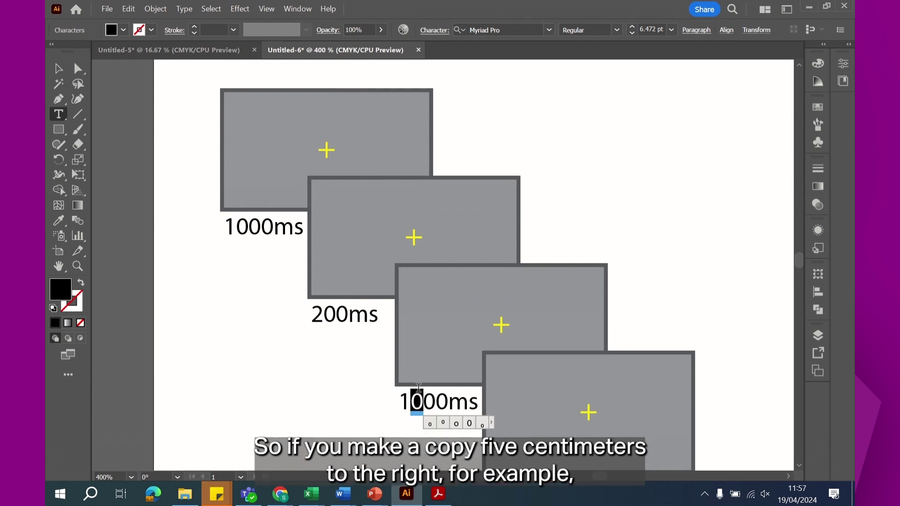
{"action": "scroll", "coordinate": [423, 398], "scroll_direction": "down", "scroll_amount": 2}
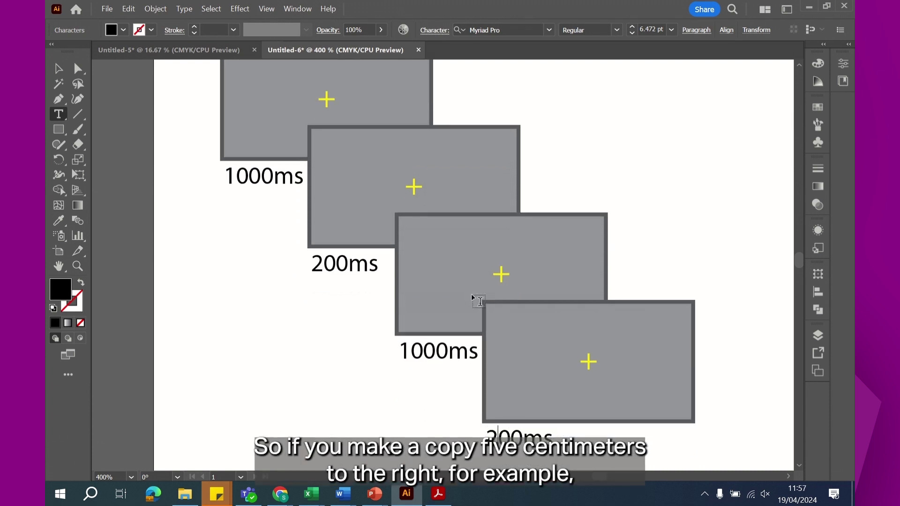
Step: Draw a black diagonal timeline with an Arrow 6 end arrowhead at 60%, placed left of the monitors
{"action": "left_click", "coordinate": [78, 114]}
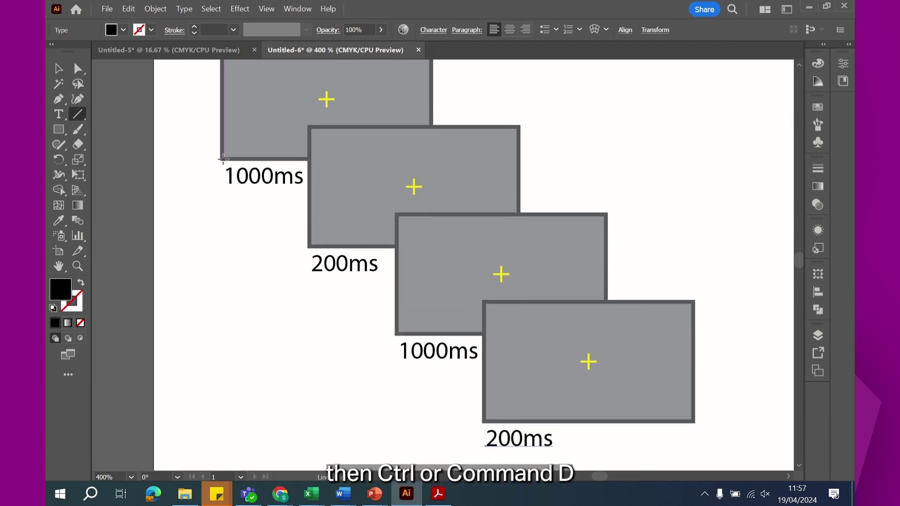
{"action": "left_click_drag", "start_coordinate": [485, 418], "coordinate": [485, 418]}
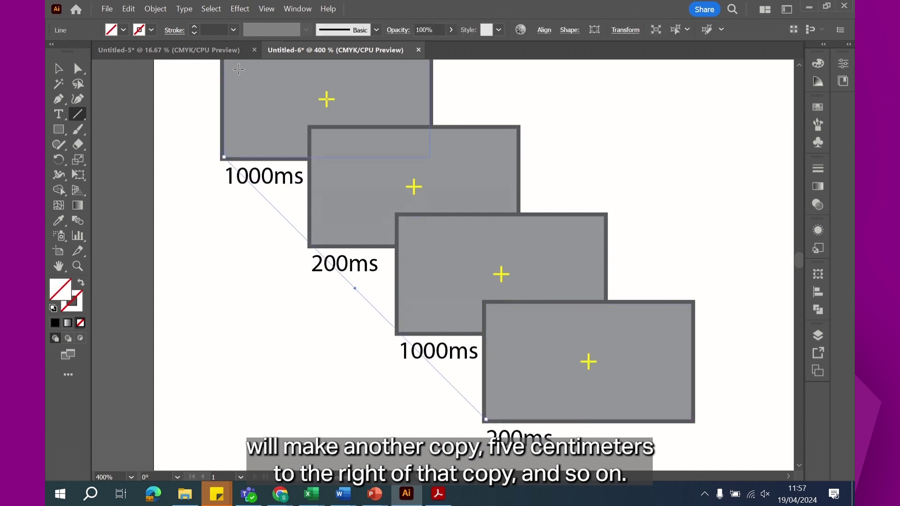
{"action": "left_click", "coordinate": [151, 29]}
{"action": "left_click", "coordinate": [80, 51]}
{"action": "left_click", "coordinate": [173, 30]}
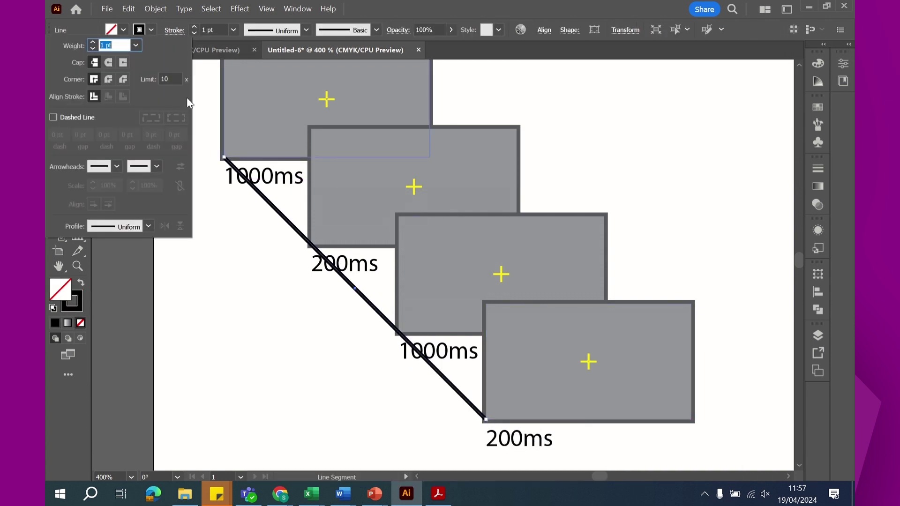
{"action": "left_click", "coordinate": [156, 166]}
{"action": "left_click", "coordinate": [117, 306]}
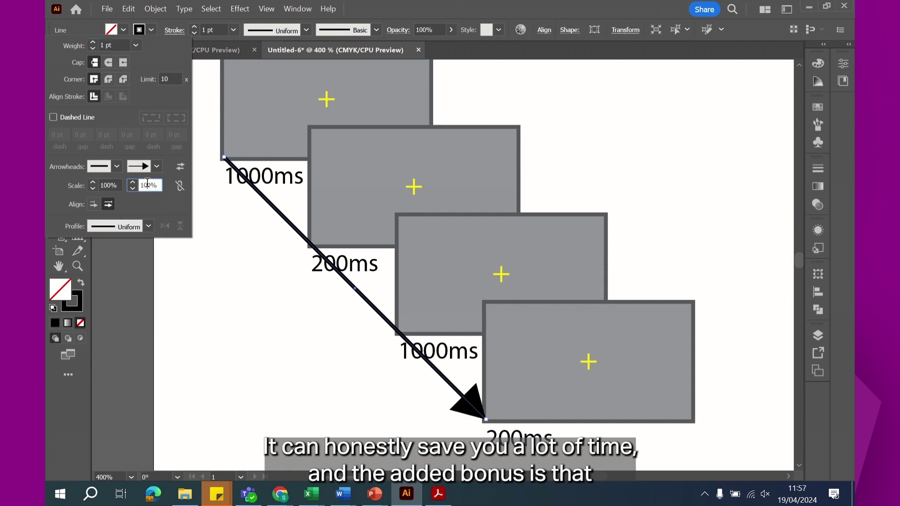
{"action": "type", "text": "60"}
{"action": "key", "text": "Return"}
{"action": "key", "text": "v"}
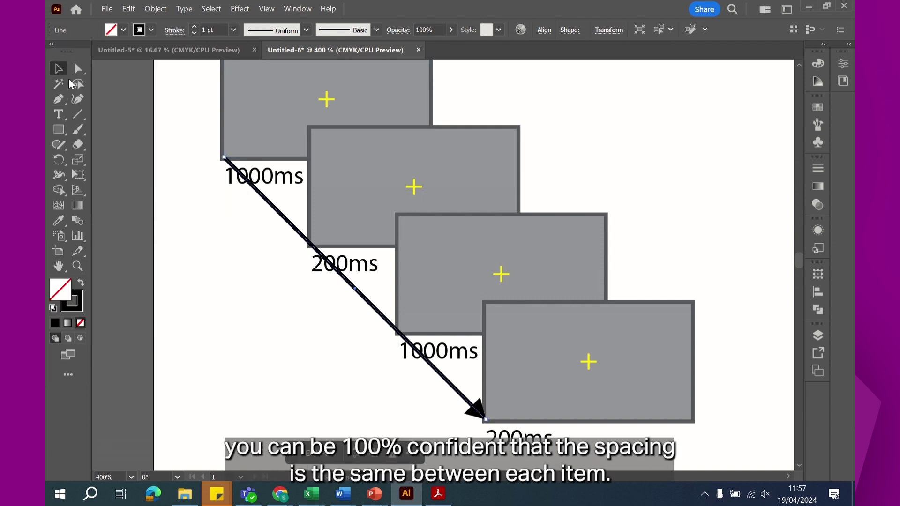
{"action": "left_click_drag", "start_coordinate": [373, 304], "coordinate": [321, 304]}
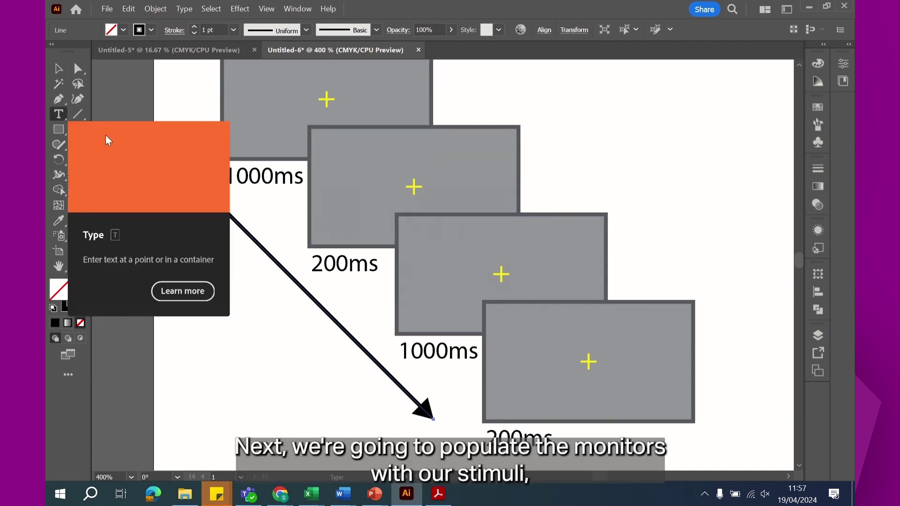
Step: Add a 9.2 pt letter A beside the cross and a copy retyped as E on the other side
{"action": "left_click", "coordinate": [54, 117]}
{"action": "left_click", "coordinate": [253, 297]}
{"action": "type", "text": "A"}
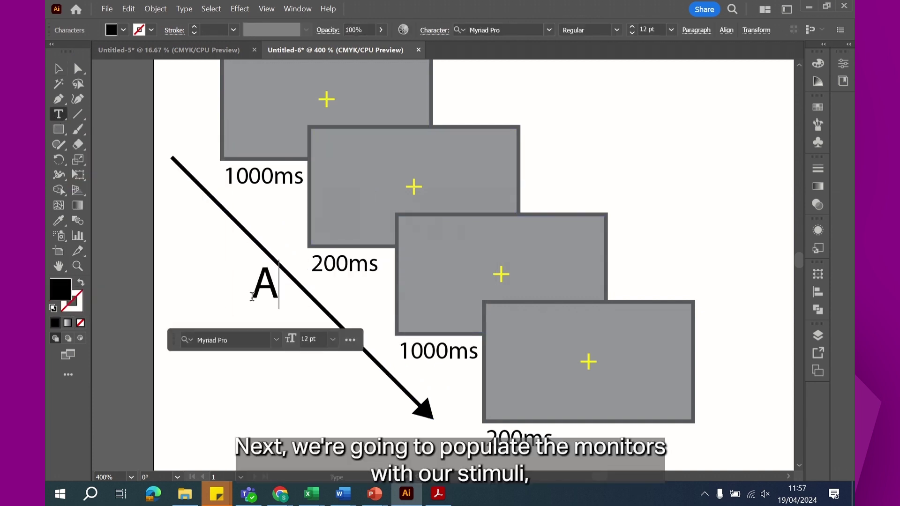
{"action": "left_click", "coordinate": [58, 69]}
{"action": "left_click_drag", "start_coordinate": [280, 259], "coordinate": [628, 365]}
{"action": "double_click", "coordinate": [449, 190]}
{"action": "type", "text": "E"}
{"action": "key", "text": "Escape"}
Step: Copy the letter pair to the fourth monitor, change E to X, then select the whole schematic
{"action": "left_click", "coordinate": [374, 190], "text": "shift"}
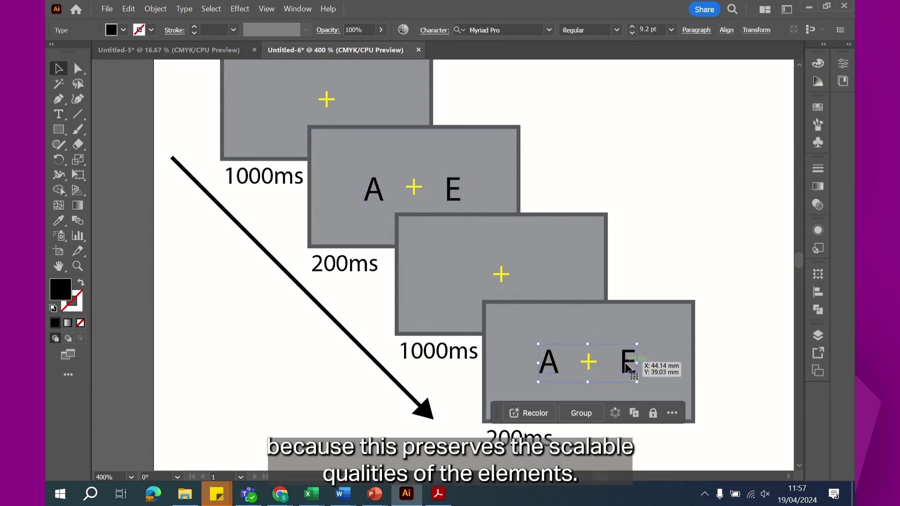
{"action": "double_click", "coordinate": [628, 362]}
{"action": "type", "text": "X"}
{"action": "key", "text": "Escape"}
{"action": "key", "text": "ctrl+minus"}
{"action": "left_click", "coordinate": [165, 124]}
{"action": "key", "text": "ctrl+a"}
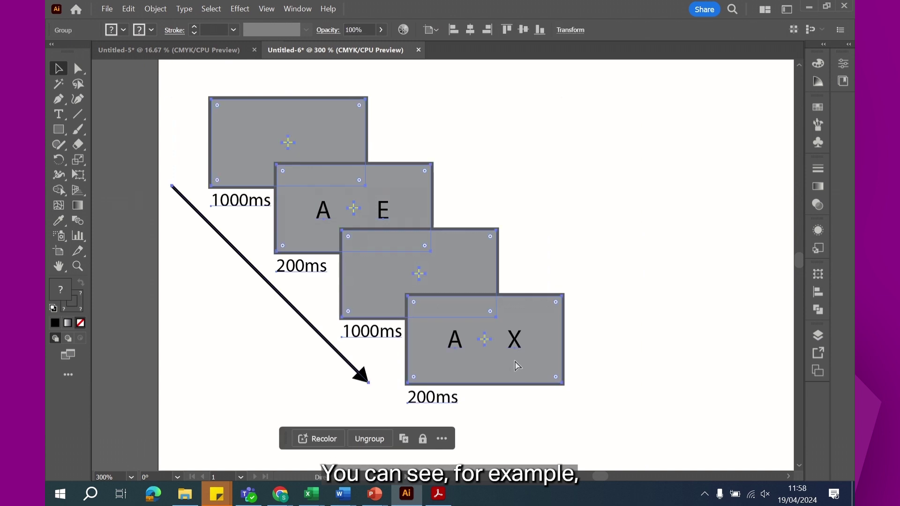
Step: Copy the whole stimulus schematic and paste it into the Untitled-5 poster document
{"action": "key", "text": "ctrl+c"}
{"action": "left_click", "coordinate": [159, 50]}
{"action": "key", "text": "ctrl+v"}
Step: Scale the pasted schematic down and place it at the top of the middle column
{"action": "left_click_drag", "start_coordinate": [432, 274], "coordinate": [220, 441]}
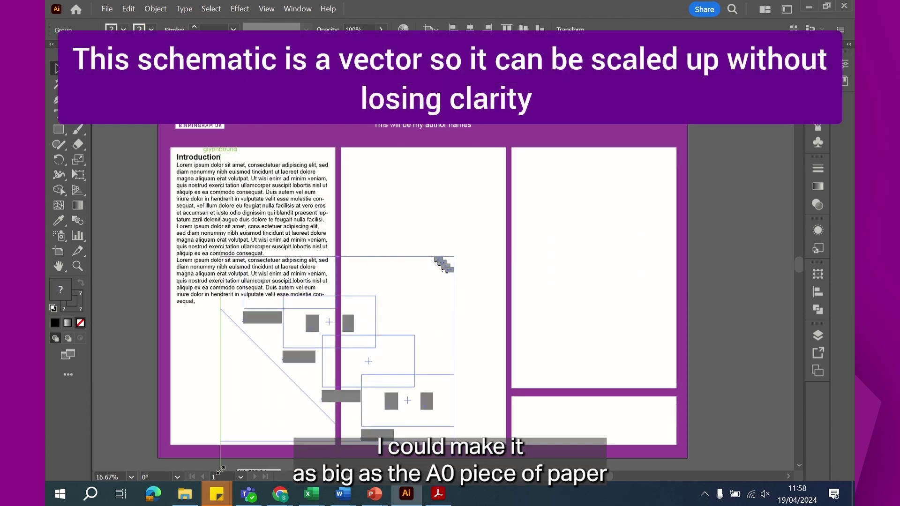
{"action": "left_click_drag", "start_coordinate": [454, 257], "coordinate": [310, 396]}
{"action": "left_click_drag", "start_coordinate": [253, 420], "coordinate": [476, 283]}
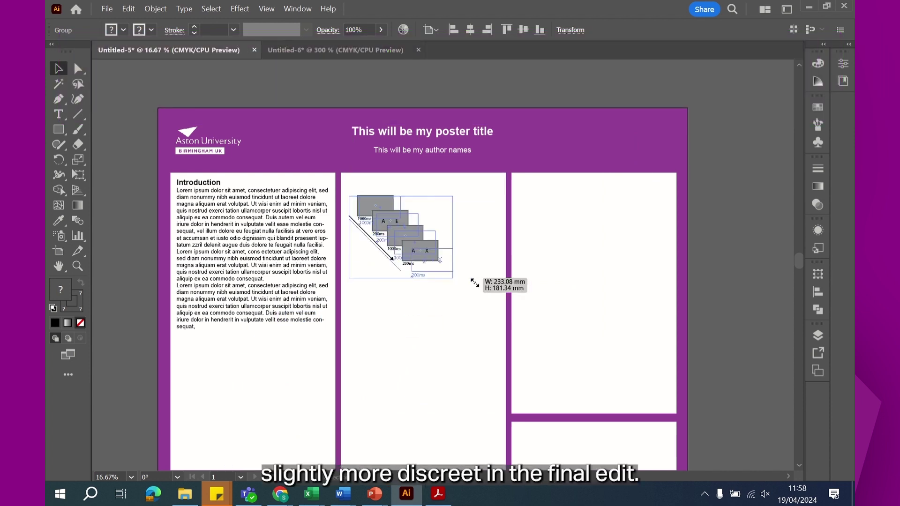
{"action": "left_click", "coordinate": [533, 317]}
{"action": "key", "text": "ctrl+plus"}
{"action": "key", "text": "ctrl+plus"}
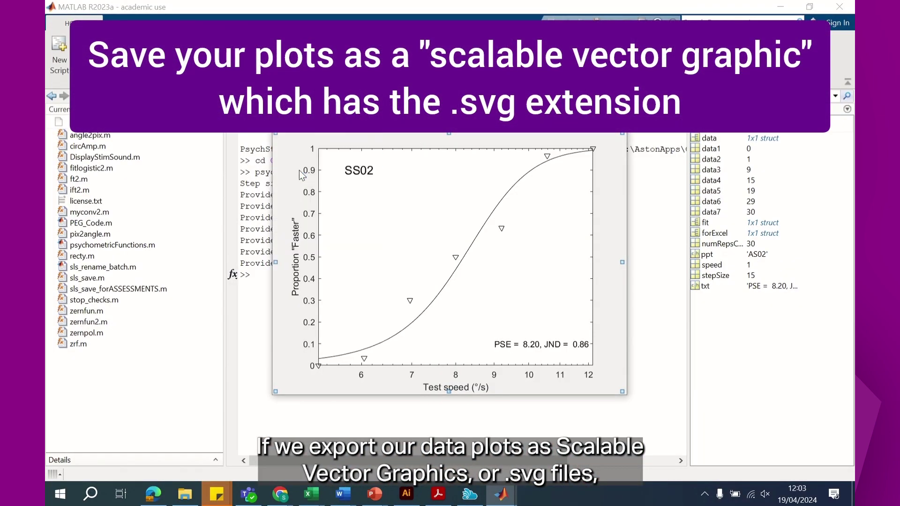
Step: Save the SS02 plot as DataForPoster in Scalable Vector Graphics (*.svg) format
{"action": "left_click", "coordinate": [409, 325]}
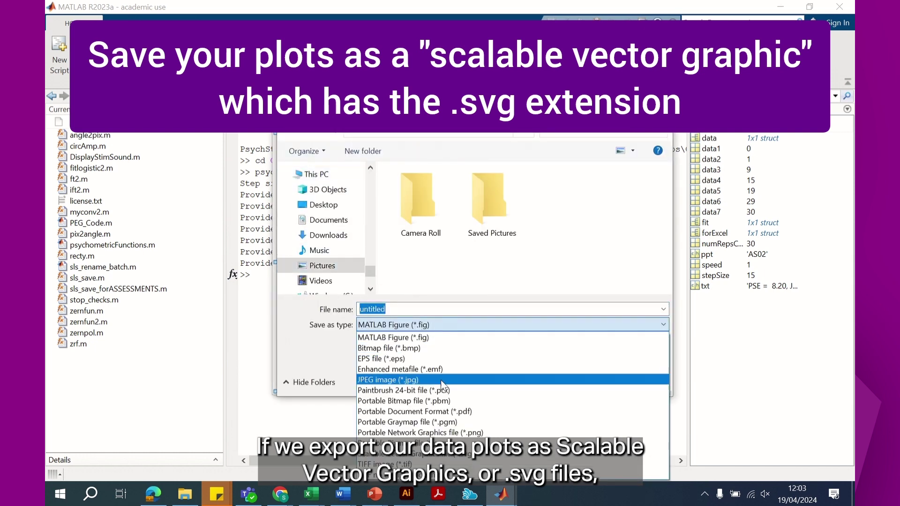
{"action": "left_click", "coordinate": [468, 454]}
{"action": "key", "text": "Return"}
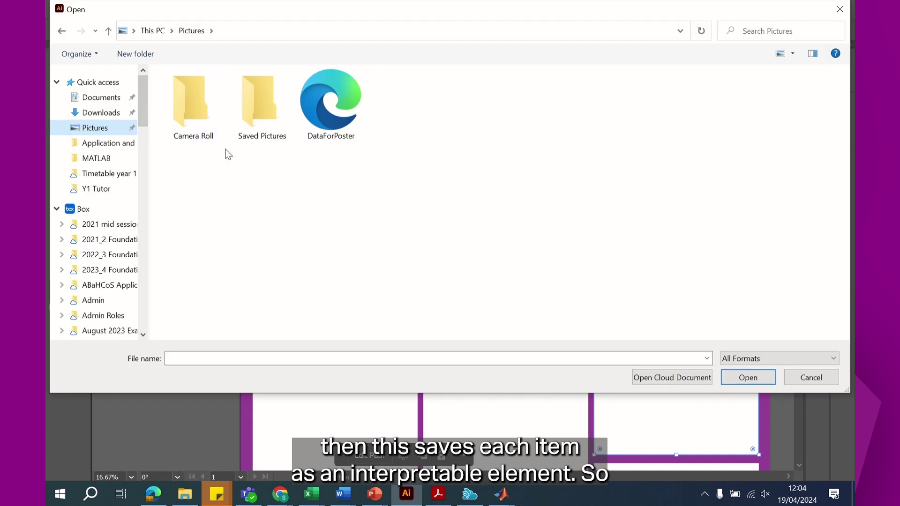
Step: Open DataForPoster.svg in Illustrator and select the whole graph group
{"action": "left_click", "coordinate": [331, 103]}
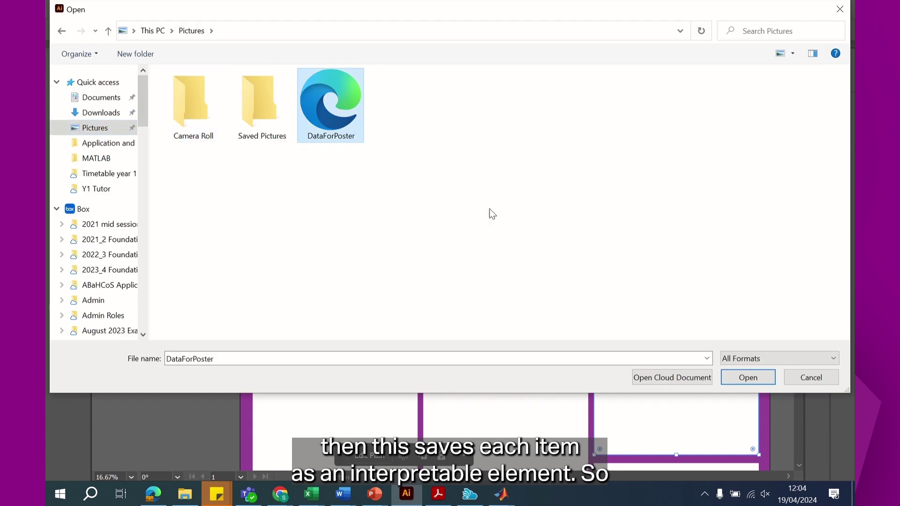
{"action": "left_click", "coordinate": [748, 378]}
{"action": "left_click", "coordinate": [391, 239]}
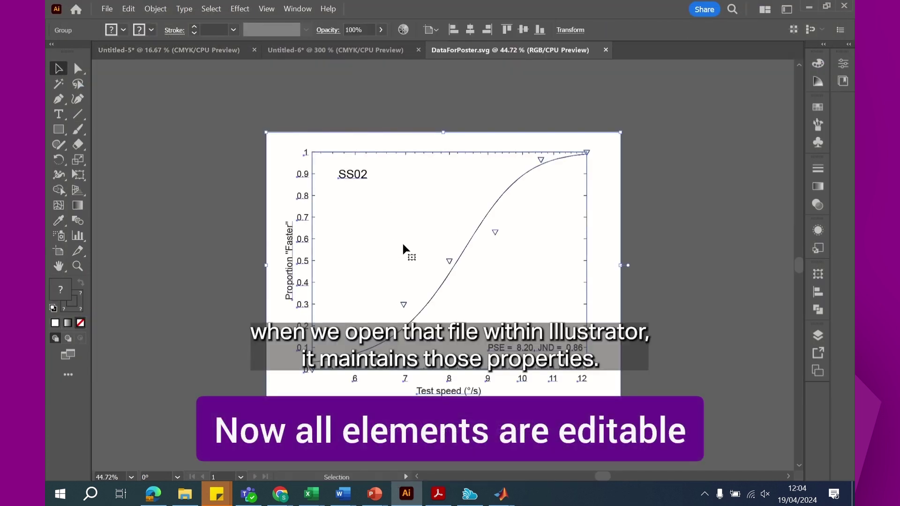
{"action": "left_click", "coordinate": [686, 289]}
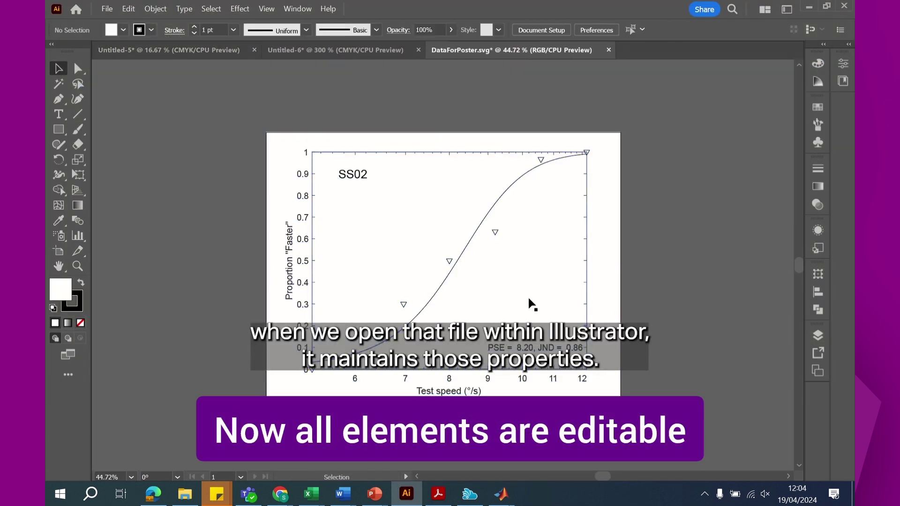
{"action": "left_click", "coordinate": [445, 284]}
Step: Give the graph's curve and data points a 2 pt blue stroke
{"action": "left_click", "coordinate": [194, 27]}
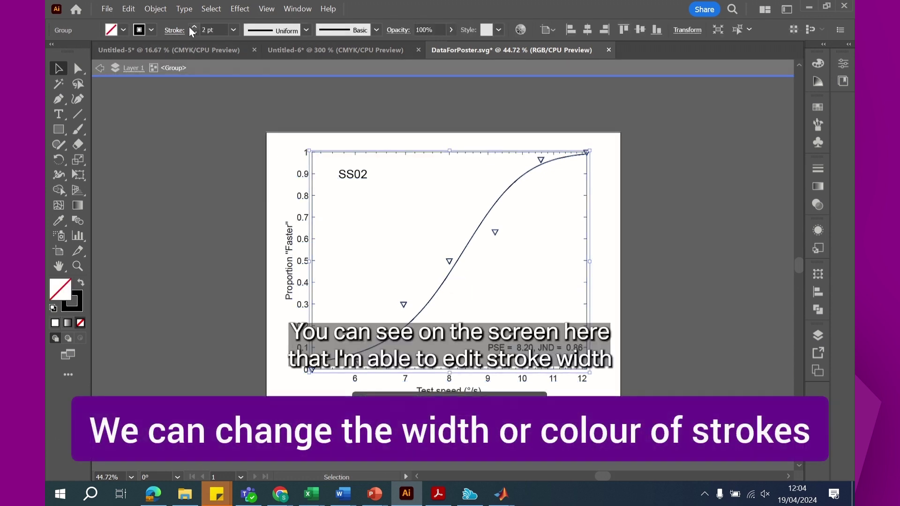
{"action": "left_click", "coordinate": [147, 30]}
{"action": "left_click", "coordinate": [145, 138]}
{"action": "left_click", "coordinate": [237, 215]}
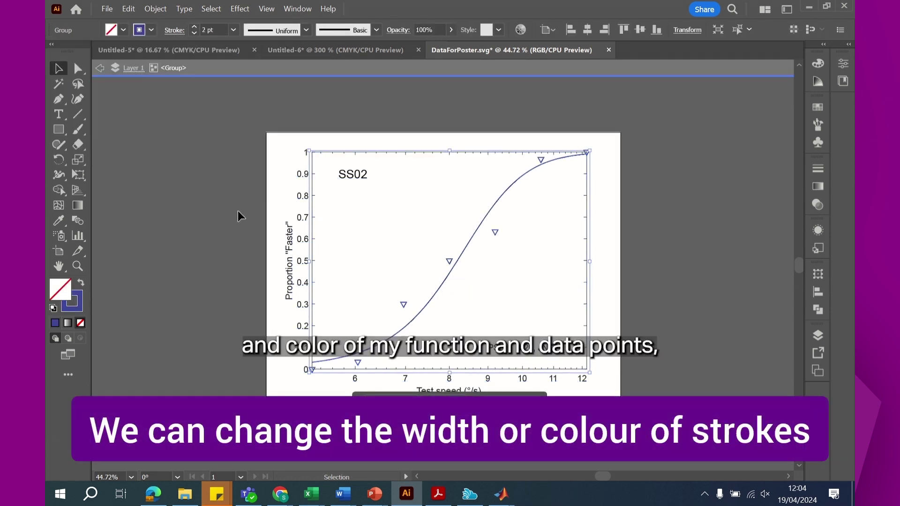
{"action": "left_click", "coordinate": [183, 8]}
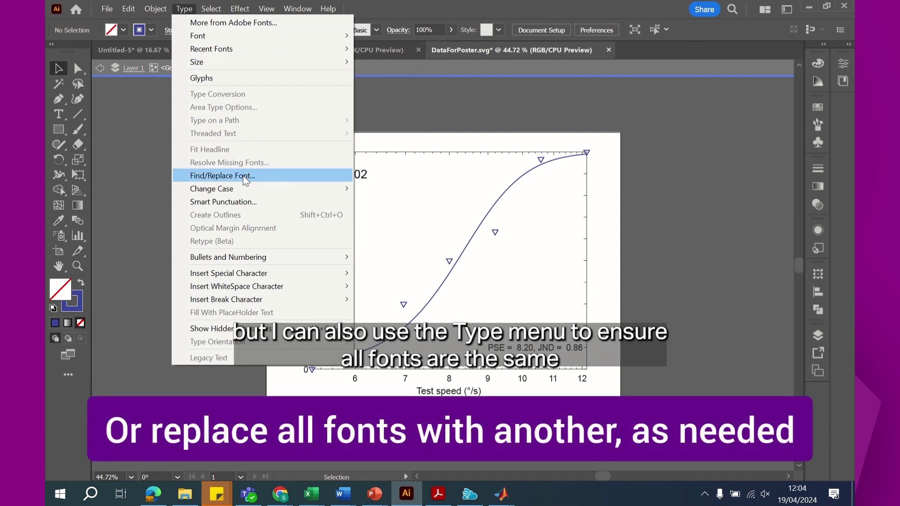
{"action": "left_click", "coordinate": [201, 176]}
{"action": "left_click_drag", "start_coordinate": [417, 89], "coordinate": [656, 88]}
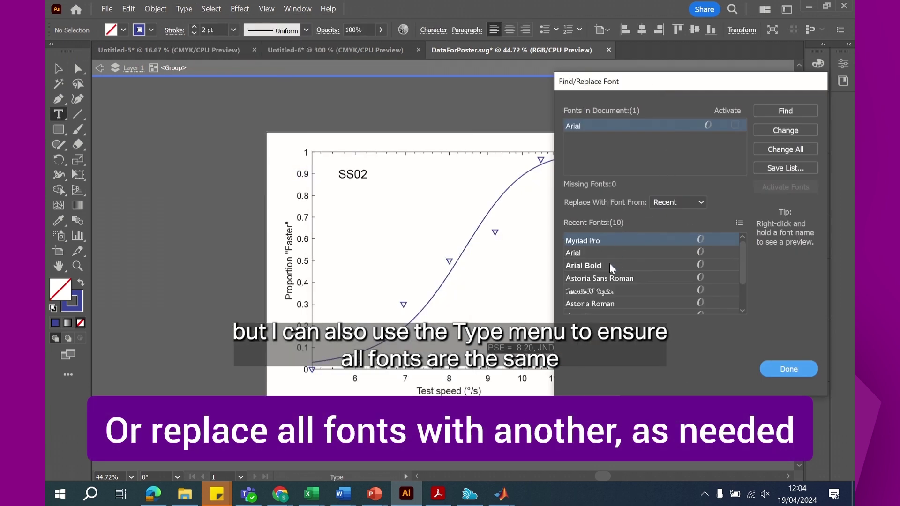
{"action": "scroll", "coordinate": [612, 268], "scroll_direction": "down", "scroll_amount": 1}
{"action": "left_click", "coordinate": [609, 265]}
{"action": "left_click", "coordinate": [773, 151]}
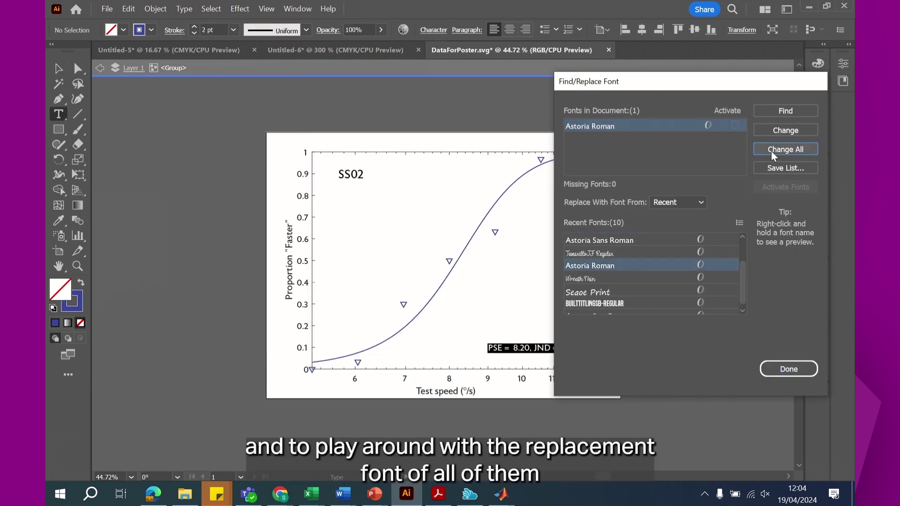
{"action": "scroll", "coordinate": [615, 264], "scroll_direction": "down", "scroll_amount": 1}
{"action": "left_click", "coordinate": [595, 287]}
{"action": "left_click", "coordinate": [778, 149]}
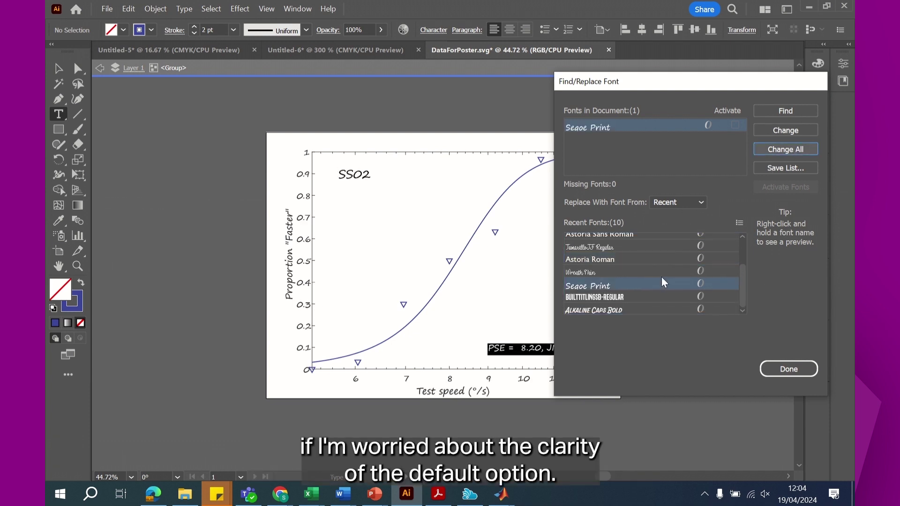
{"action": "scroll", "coordinate": [633, 310], "scroll_direction": "up", "scroll_amount": 2}
{"action": "left_click", "coordinate": [624, 253]}
{"action": "left_click", "coordinate": [783, 149]}
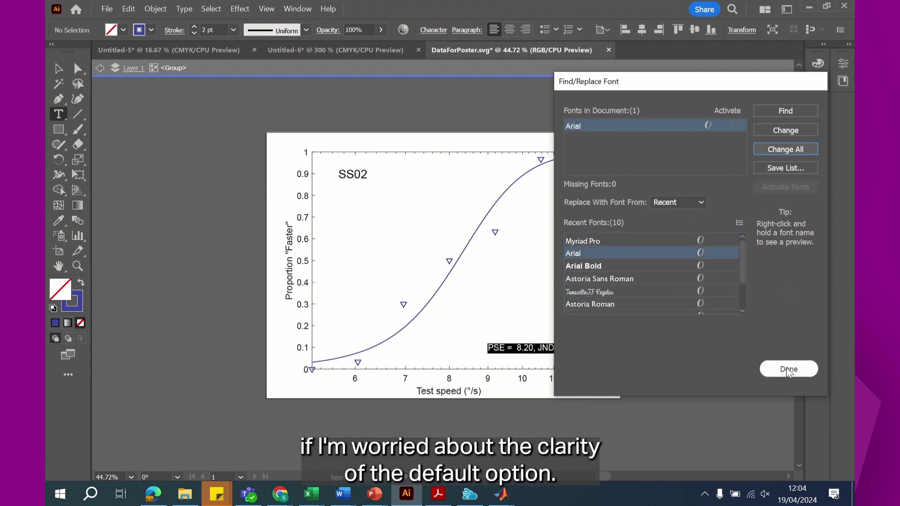
{"action": "left_click", "coordinate": [787, 369]}
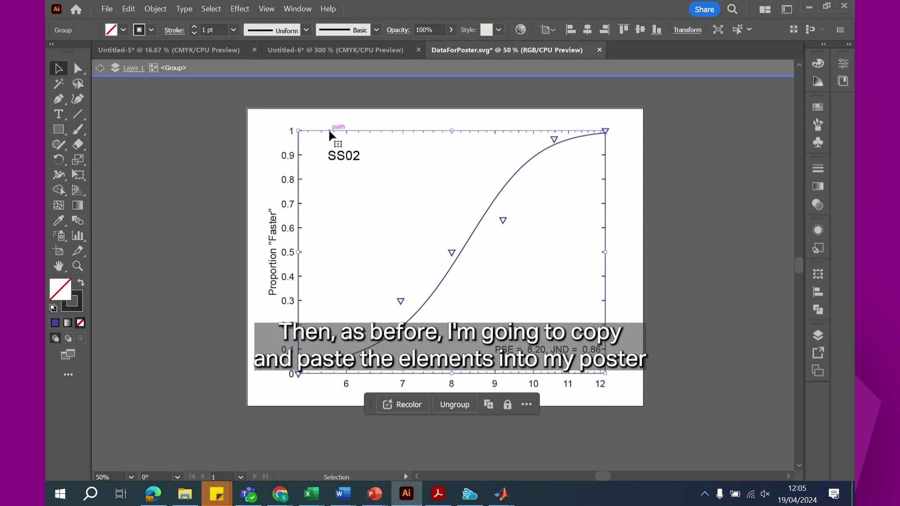
Step: Move the restyled SS02 graph group into the poster's third column and resize it beside the schematic
{"action": "left_click", "coordinate": [724, 259]}
{"action": "left_click", "coordinate": [648, 274]}
{"action": "left_click", "coordinate": [647, 272]}
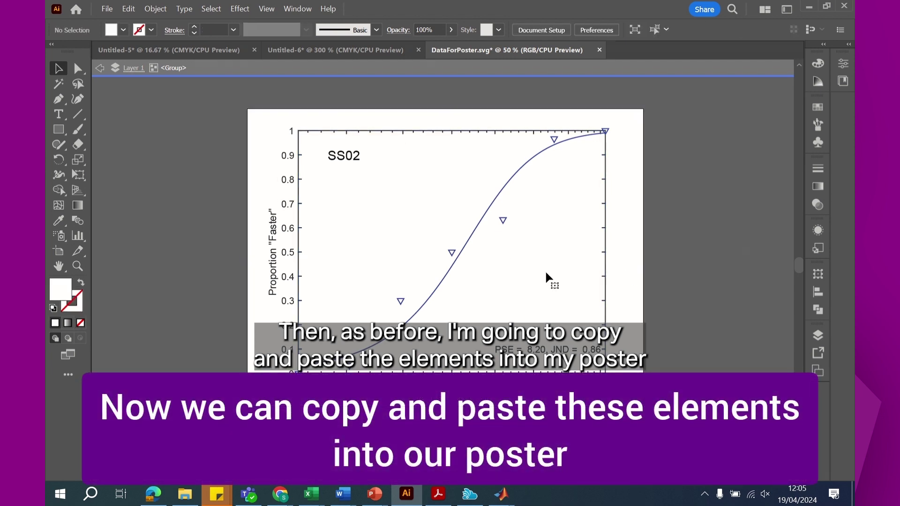
{"action": "left_click", "coordinate": [502, 283]}
{"action": "left_click_drag", "start_coordinate": [486, 218], "coordinate": [675, 234]}
{"action": "scroll", "coordinate": [713, 258], "scroll_direction": "up", "scroll_amount": 3}
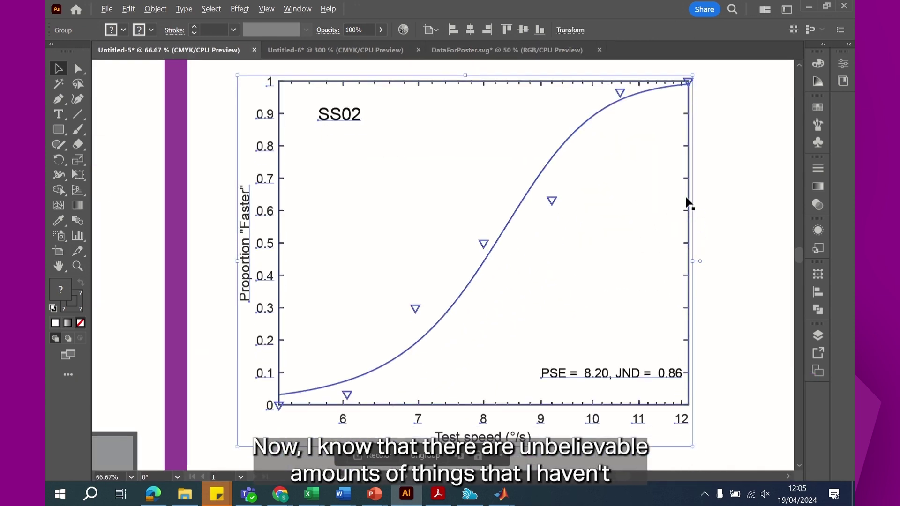
{"action": "left_click_drag", "start_coordinate": [692, 106], "coordinate": [737, 97]}
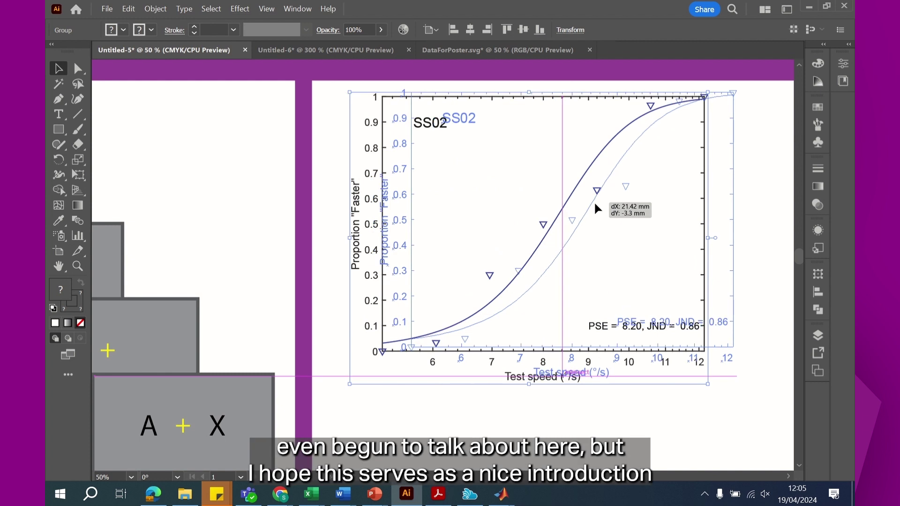